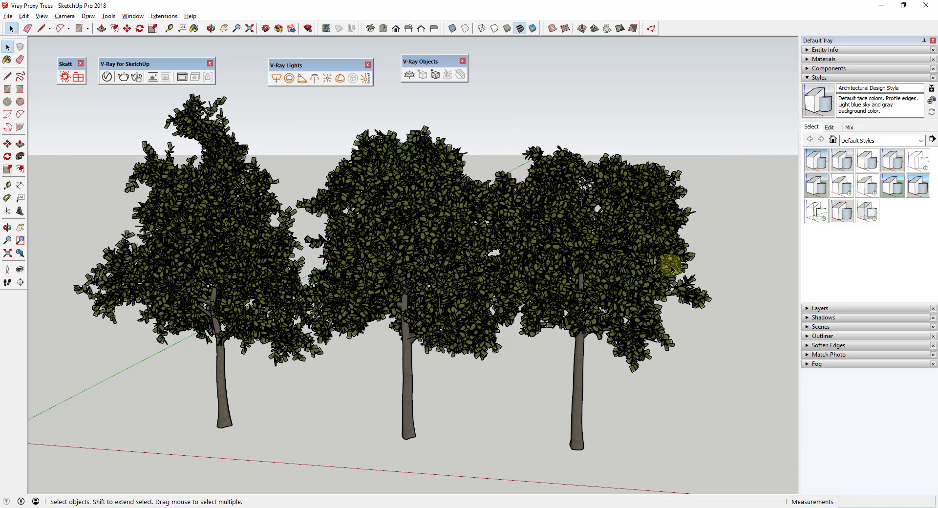
- Show Entity Info in place of the Styles settings and check the component definition of each of the three trees
middle_click_drag(497, 177, 454, 195)
left_click(467, 241)
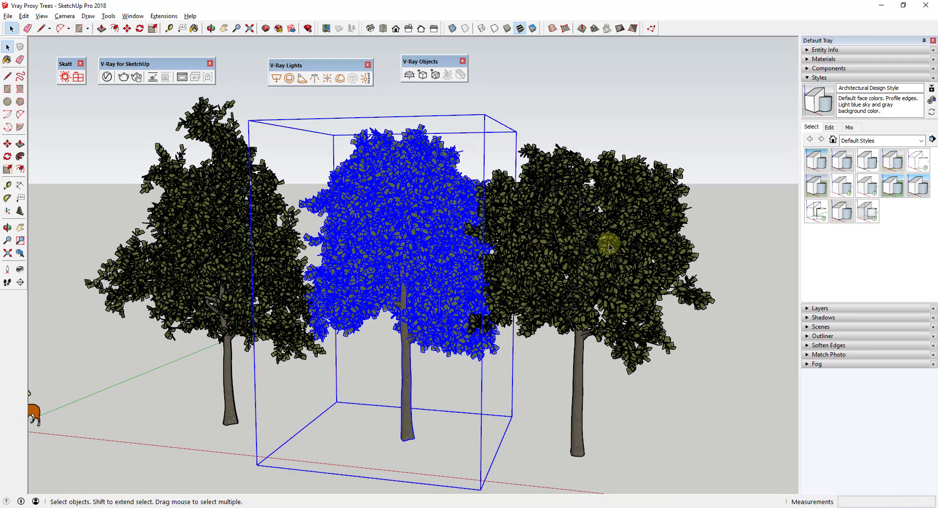
left_click(810, 78)
left_click(806, 51)
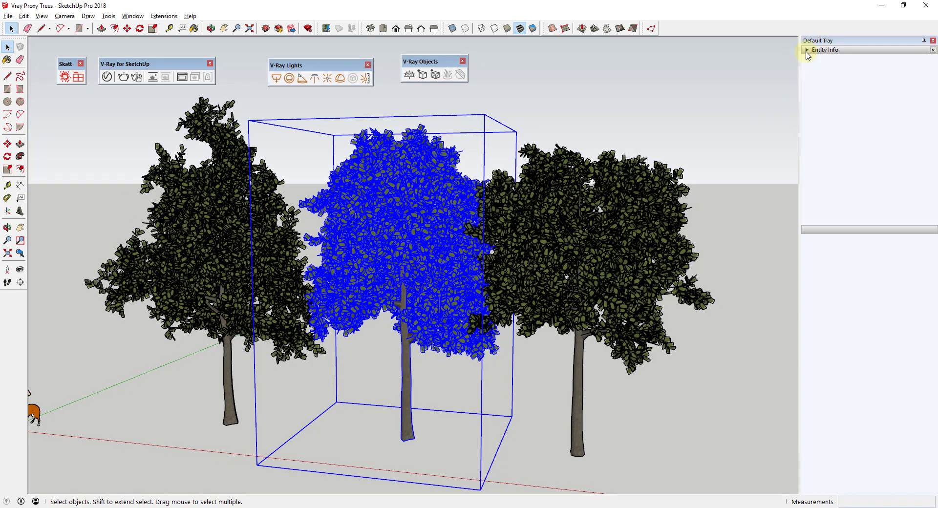
left_click(585, 207)
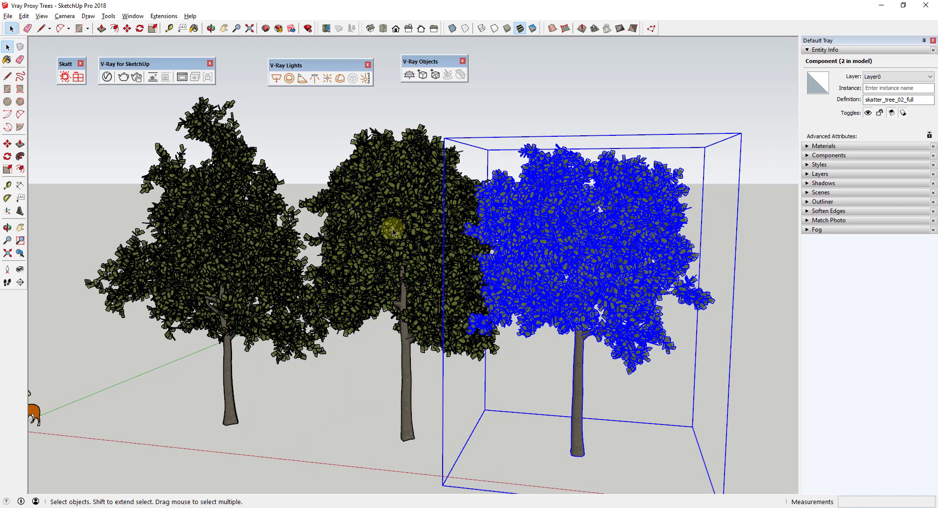
left_click(391, 229)
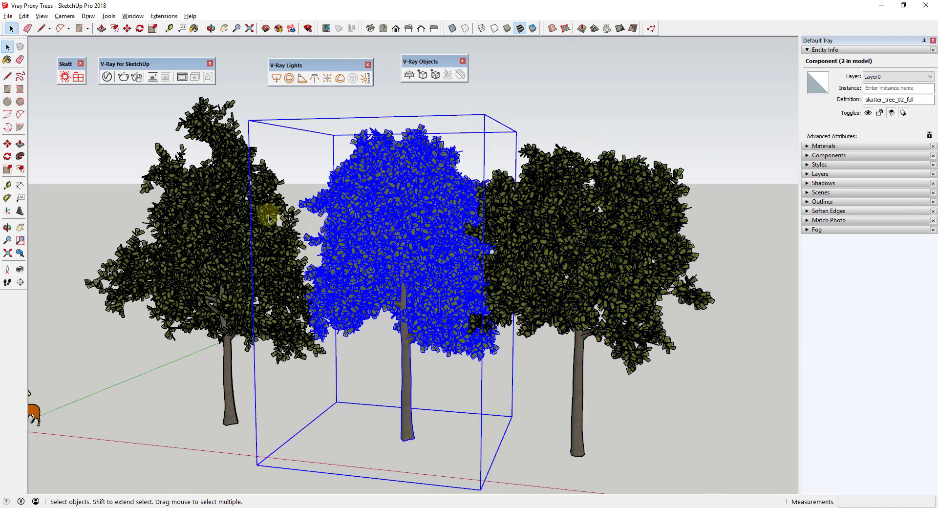
left_click(220, 217)
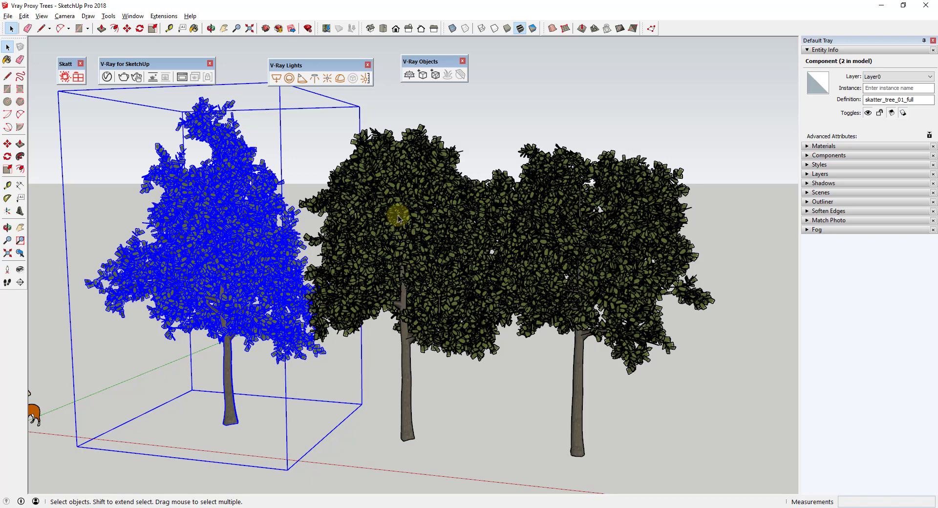
- Run an interactive V-Ray render of the three trees, view them closer and from farther away, and stop the render
left_click(135, 79)
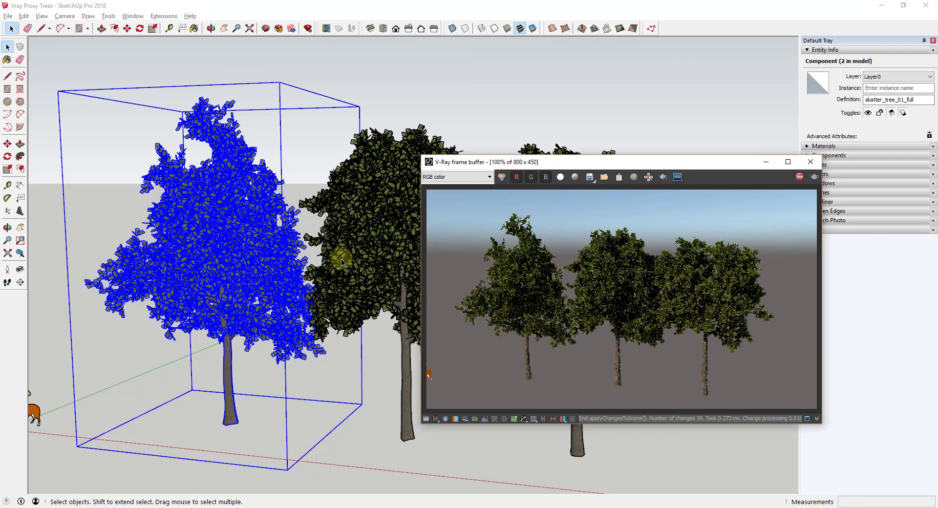
scroll(381, 254, "up", 2)
scroll(389, 253, "up", 3)
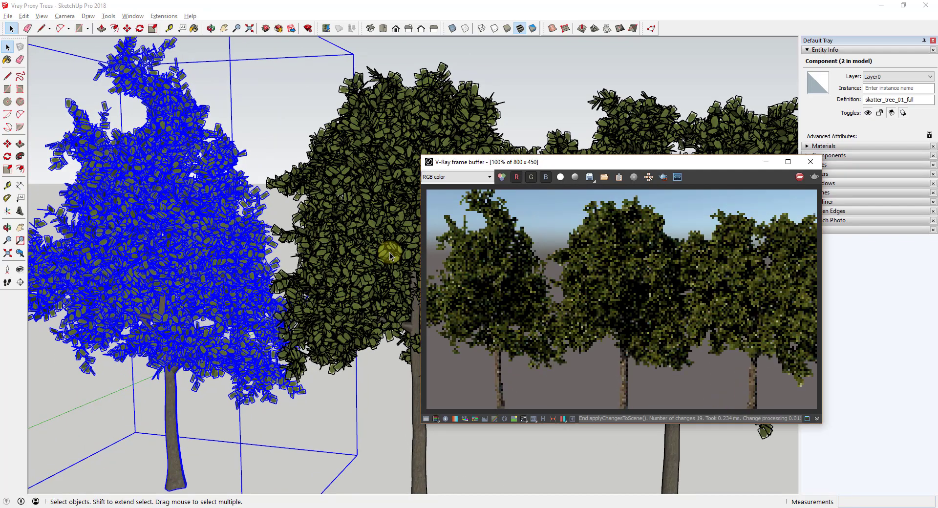
middle_click_drag(328, 239, 297, 237, "shift")
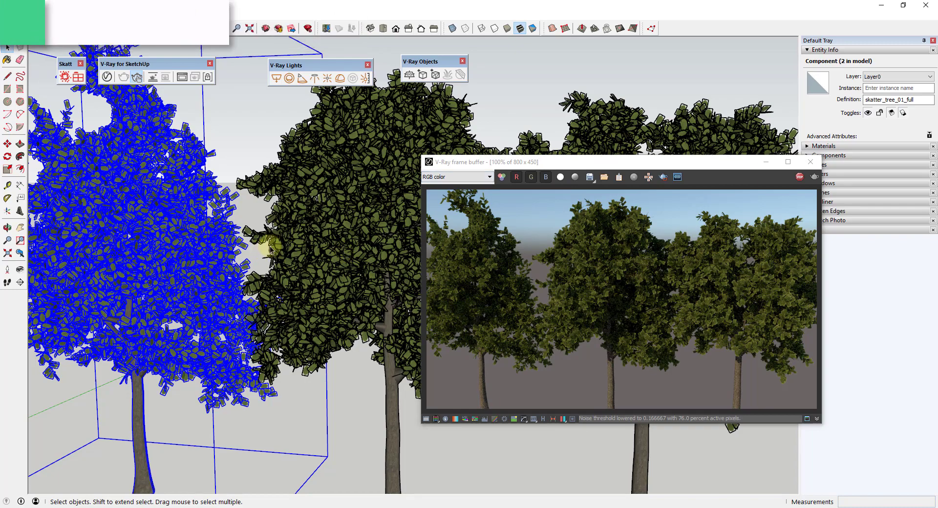
scroll(248, 253, "down", 2)
middle_click_drag(186, 237, 220, 237)
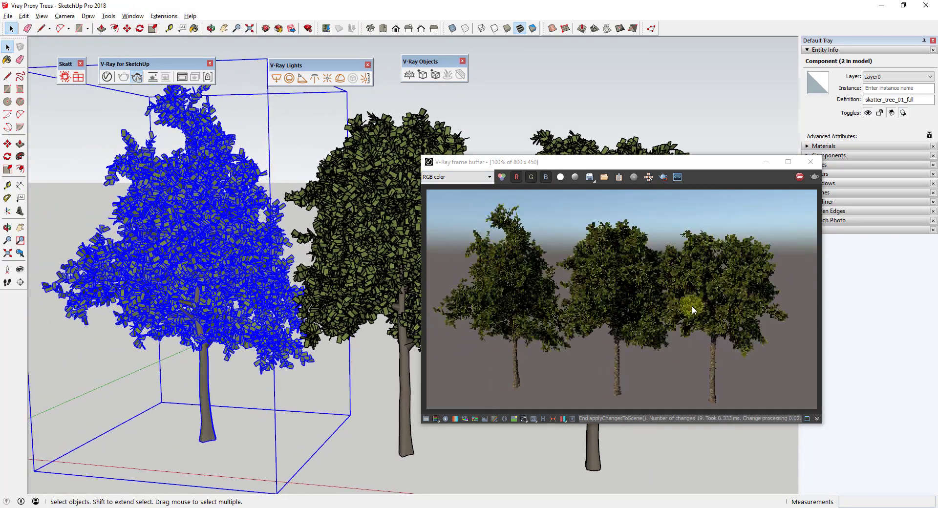
left_click(798, 178)
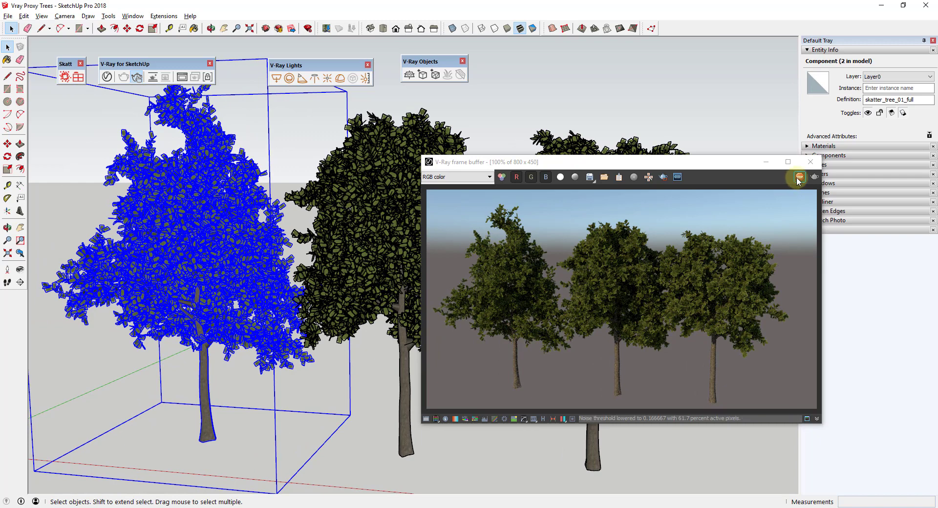
- Check the edge and face counts of the entire model in the Model Info statistics, and close Model Info
left_click(133, 16)
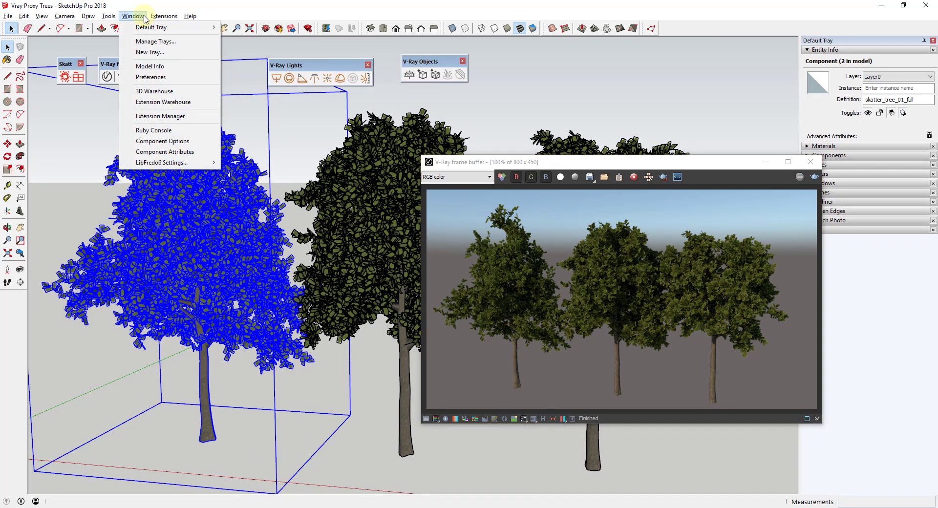
left_click(157, 70)
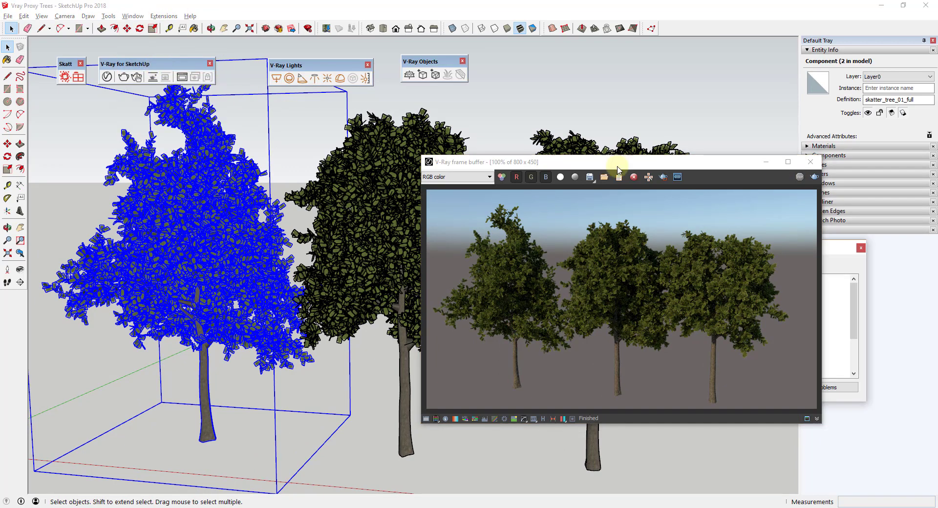
left_click_drag(834, 251, 350, 182)
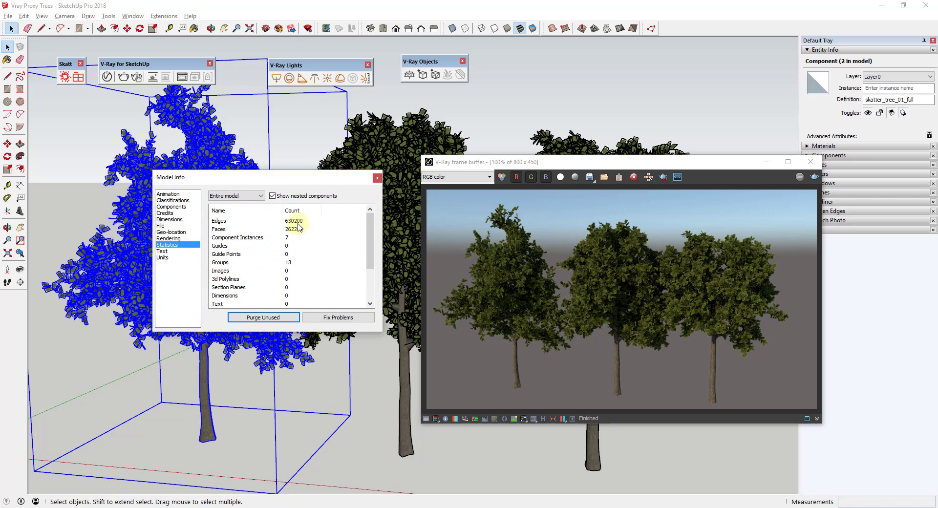
left_click(377, 178)
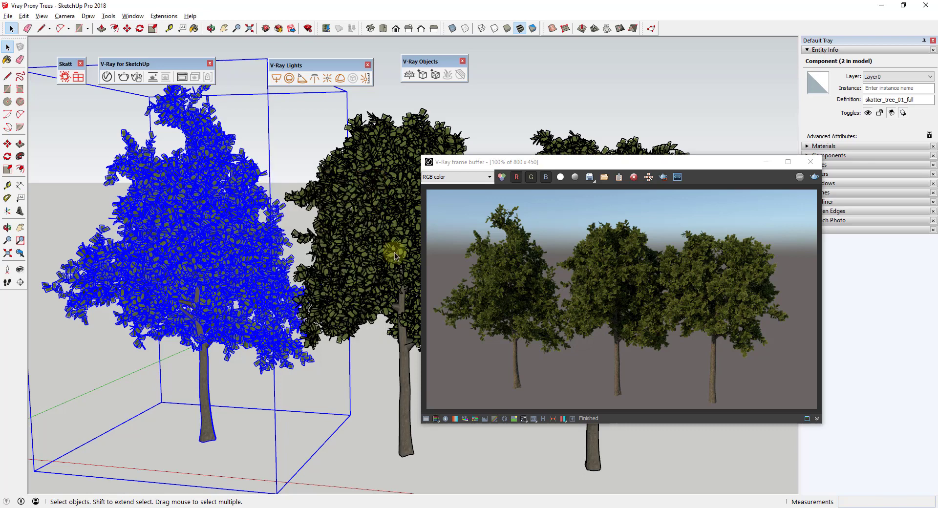
- Switch to the Vray Proxies folder in File Explorer to check the model's file size, and close the folder and the V-Ray frame buffer
key("alt+Tab")
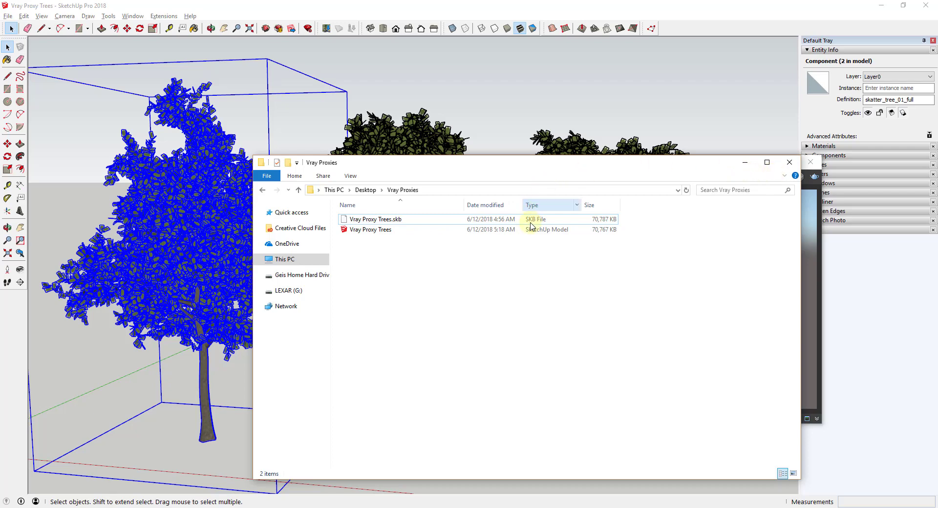
left_click(796, 165)
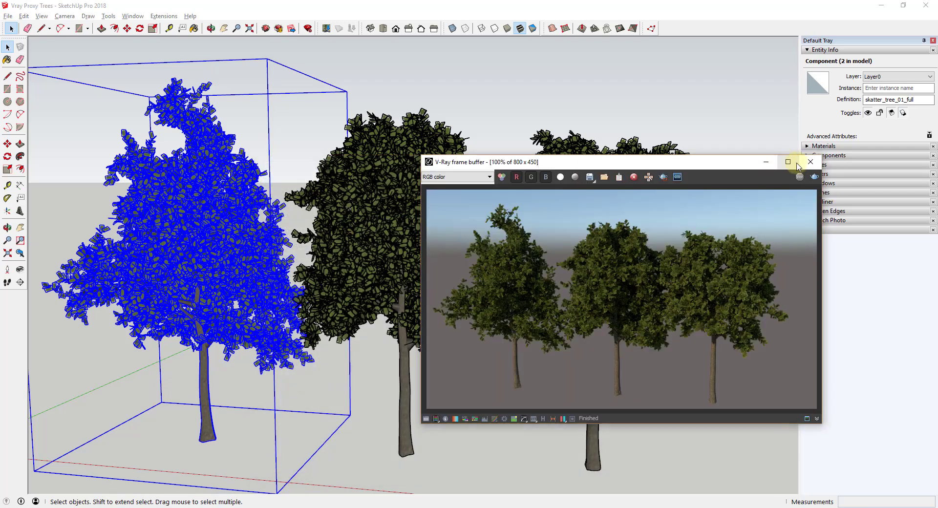
left_click(810, 161)
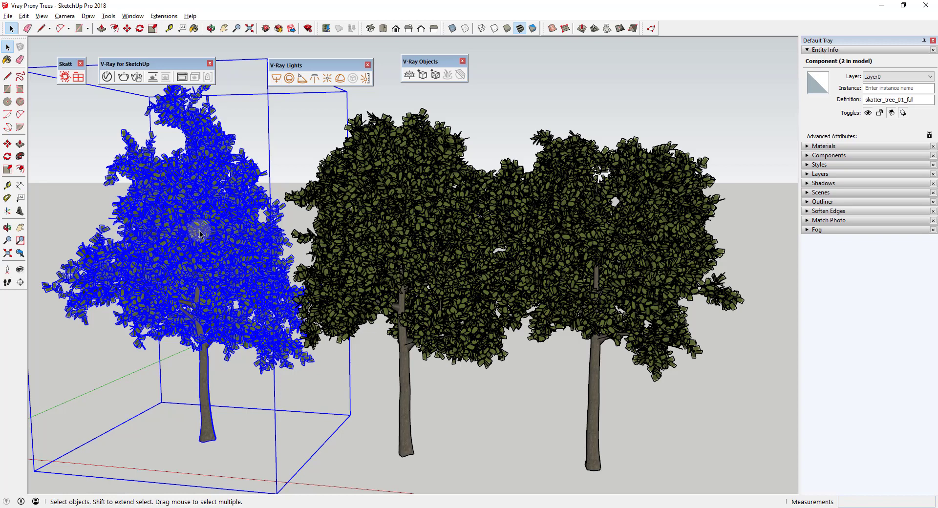
- Clear the selection and place the V-Ray Objects toolbar directly beside the V-Ray Lights toolbar
left_click(599, 59)
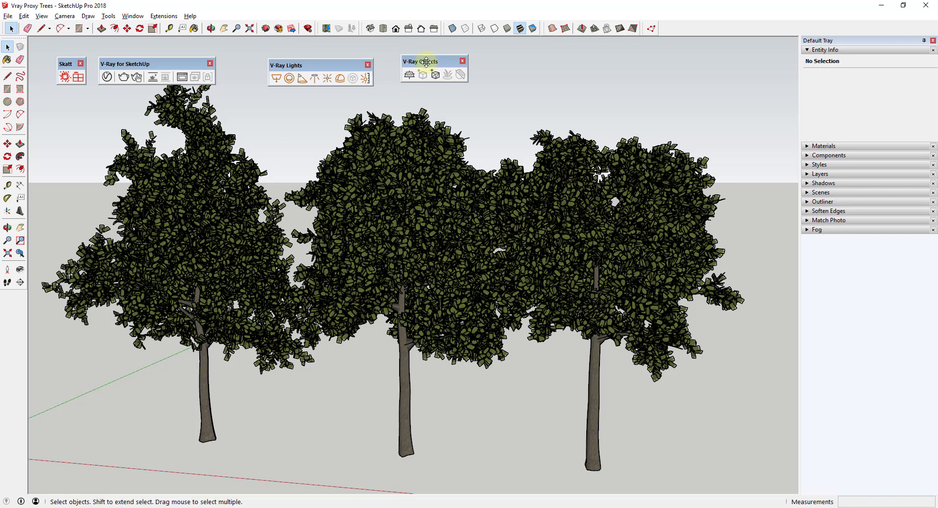
left_click_drag(428, 61, 404, 65)
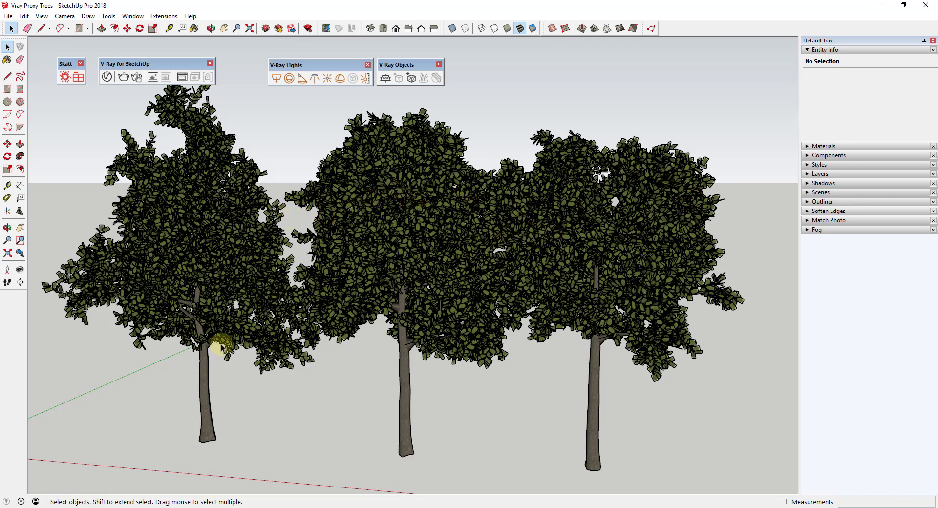
- Open the Export Proxy settings for the skatter_tree_01_full tree component
left_click(216, 235)
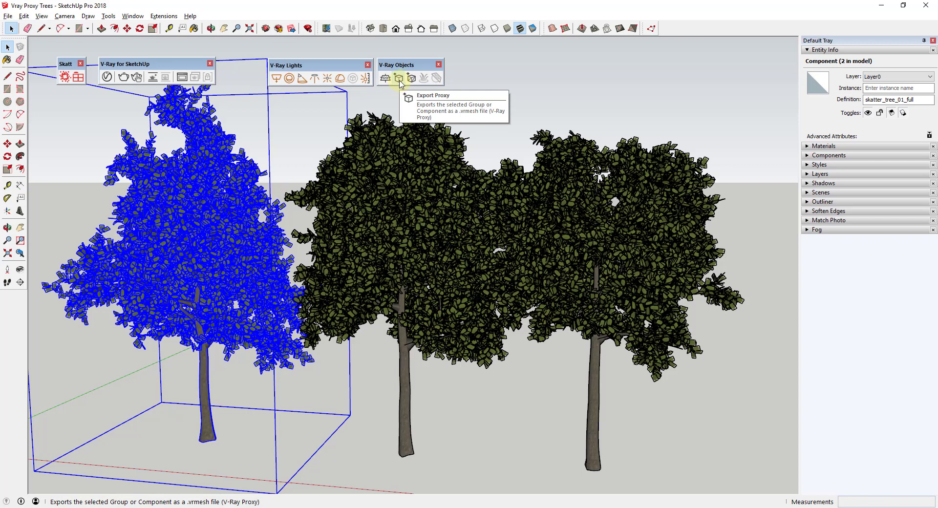
left_click(508, 72)
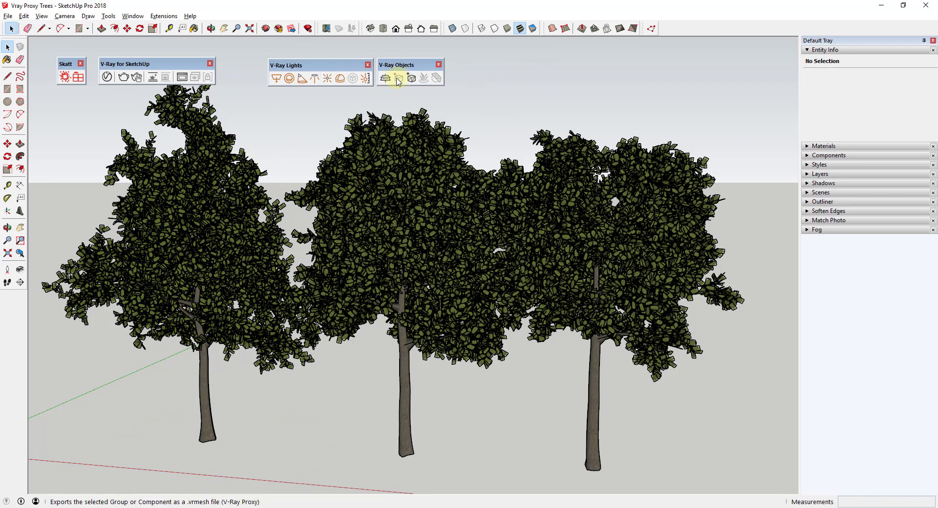
left_click(163, 215)
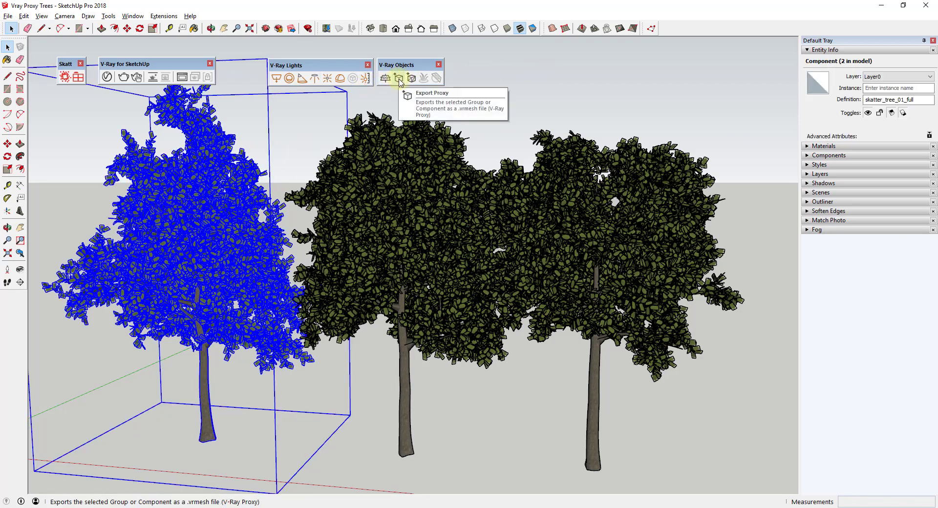
left_click(399, 78)
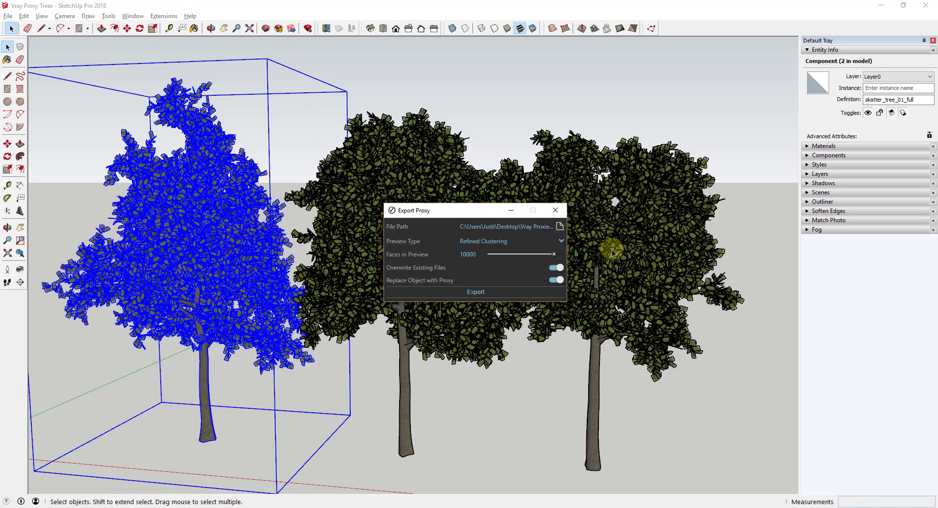
left_click_drag(484, 214, 490, 187)
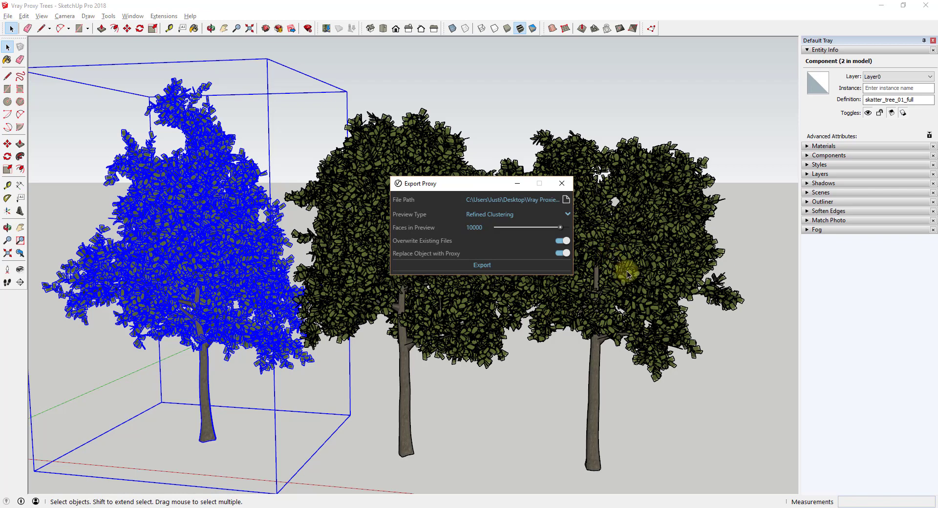
left_click_drag(465, 184, 477, 191)
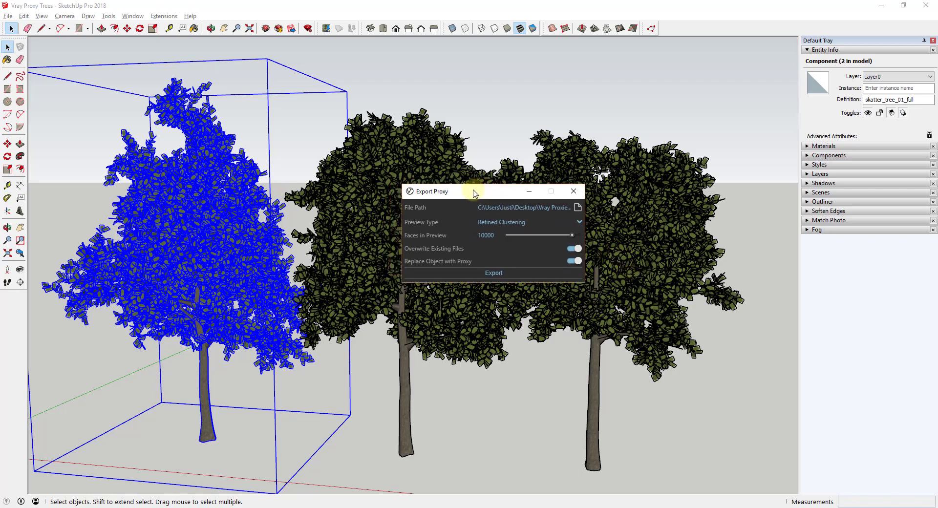
left_click(188, 264)
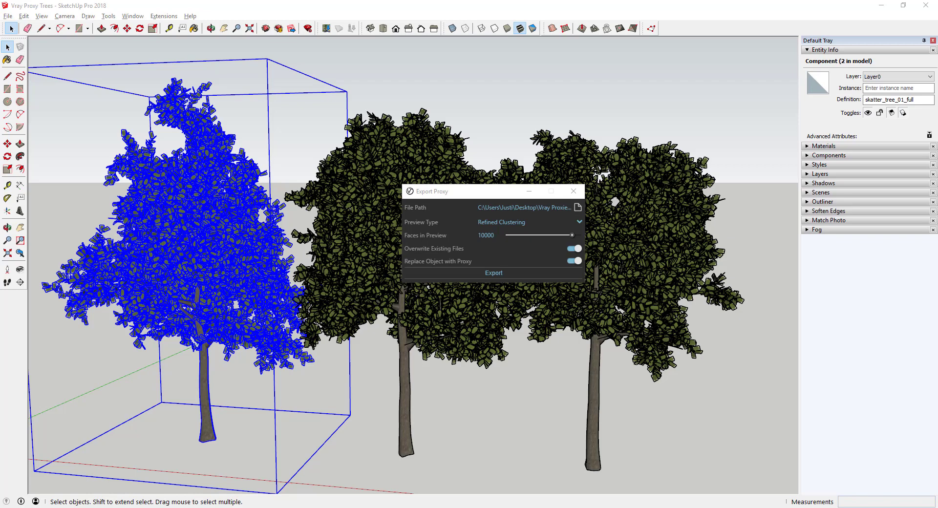
- Export the selected tree as a V-Ray proxy with Face Skipping preview and 9501 preview faces, replacing the original object
left_click(562, 223)
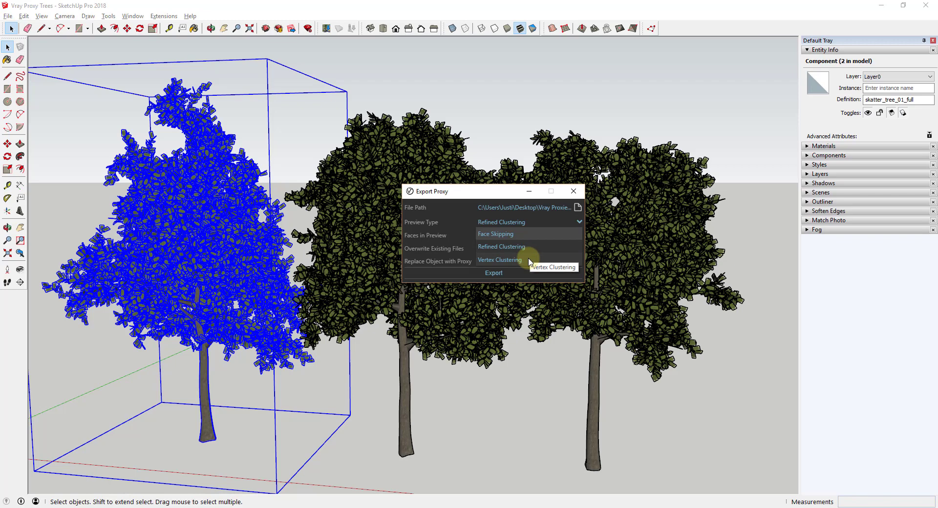
left_click(506, 234)
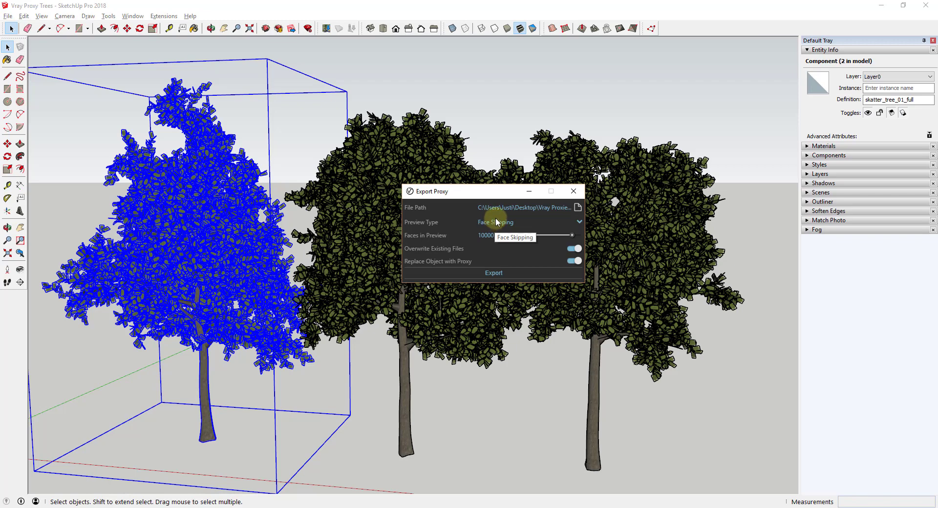
left_click(578, 208)
left_click(788, 448)
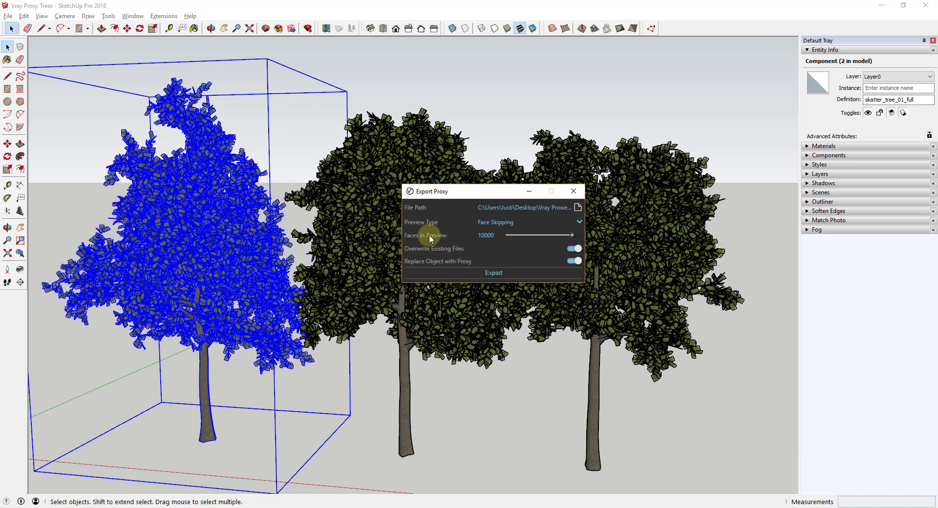
mouse_move(573, 237)
left_mouse_down()
mouse_move(519, 240)
mouse_move(562, 242)
left_mouse_up()
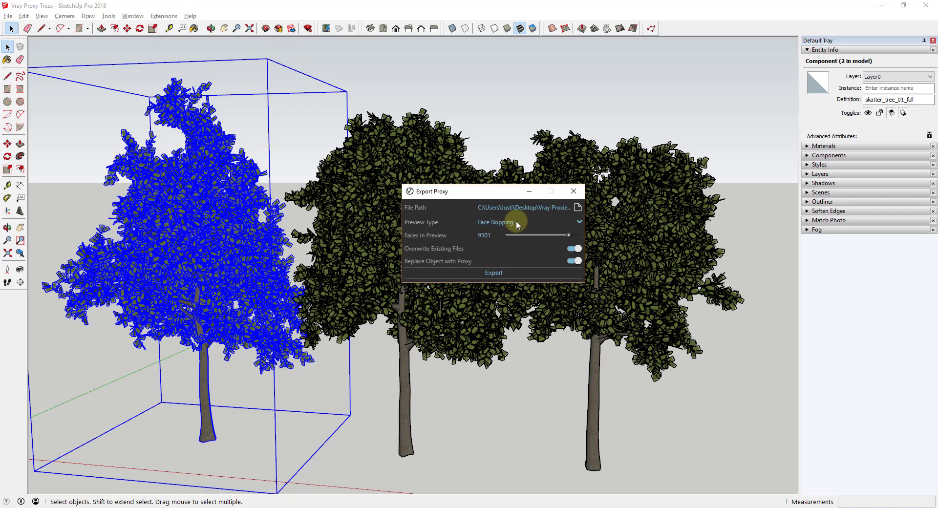
left_click(497, 272)
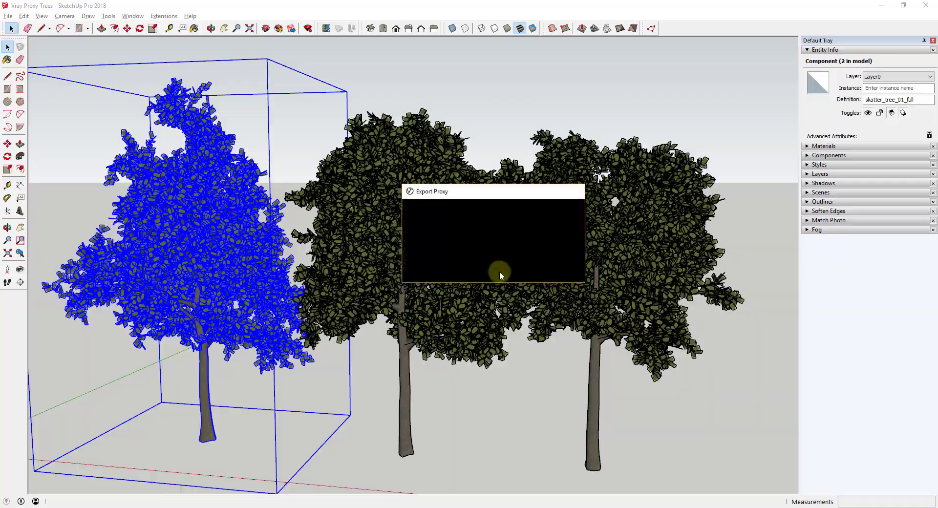
- Examine the exported tree's proxy preview geometry up close and check its component definition
scroll(146, 215, "up", 4)
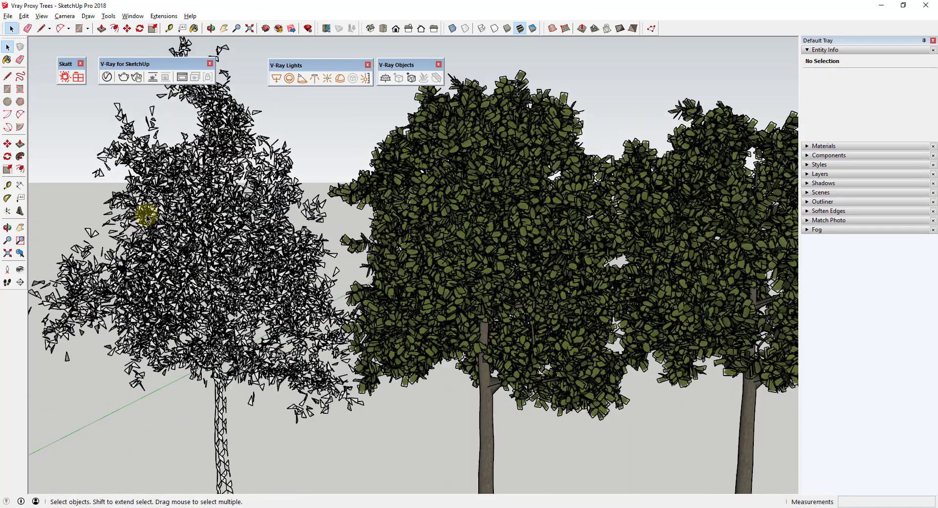
scroll(146, 215, "up", 2)
middle_click_drag(189, 220, 408, 234)
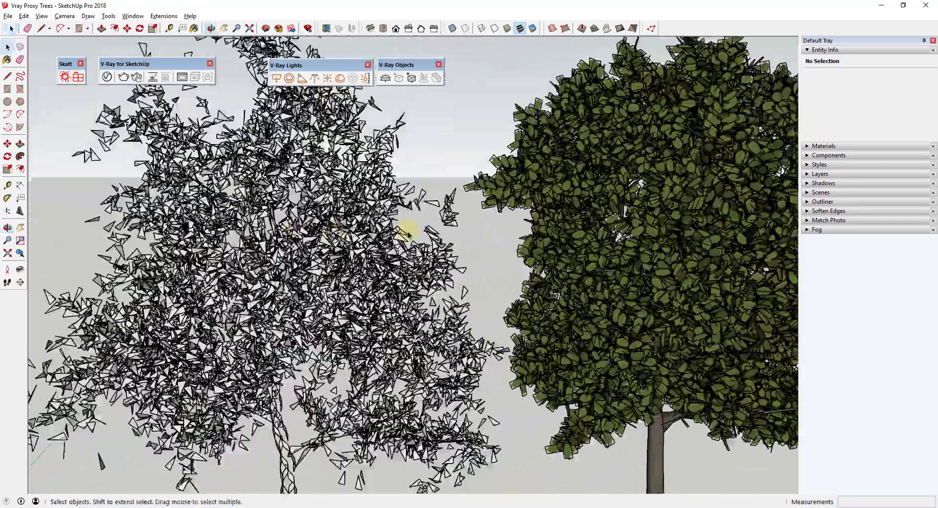
scroll(268, 285, "down", 3)
middle_click_drag(383, 285, 315, 262)
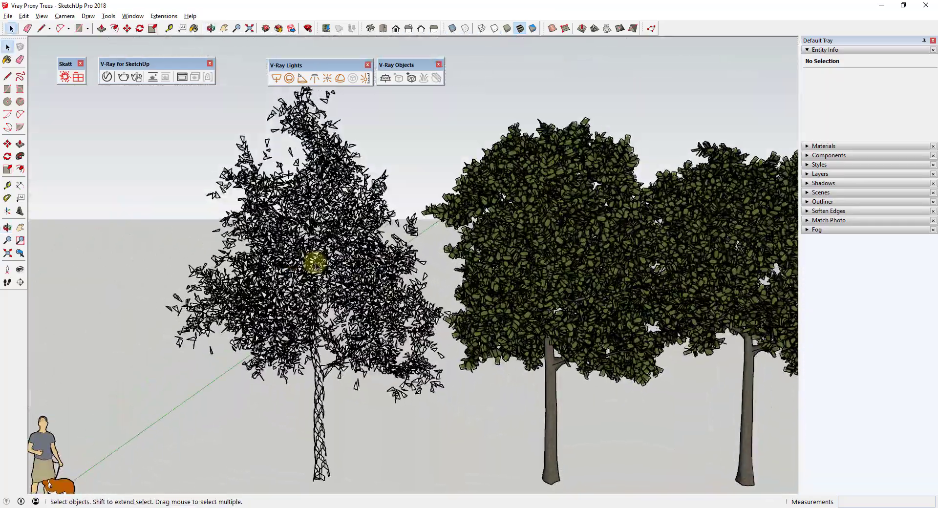
left_click(315, 263)
scroll(335, 288, "up", 2)
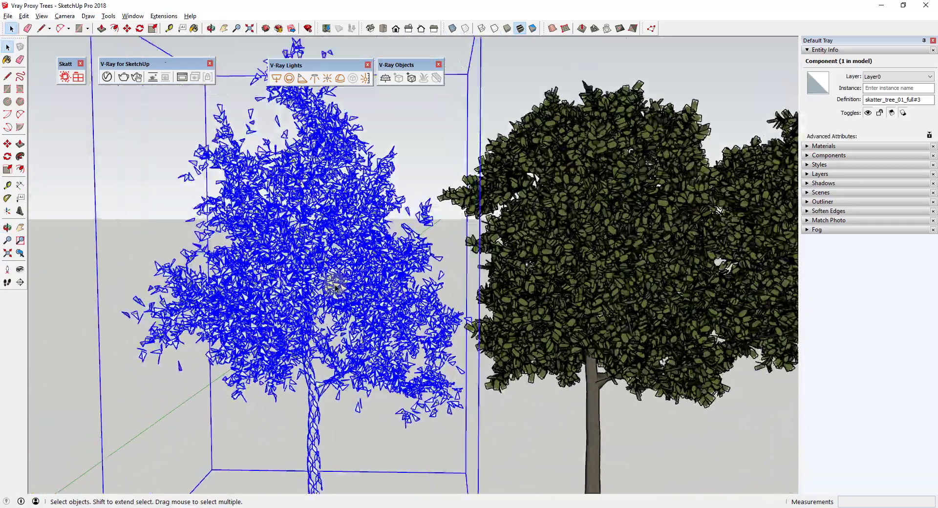
- Render the proxy tree beside the two detailed trees interactively in V-Ray, seen from the front view
scroll(335, 289, "up", 2)
middle_click_drag(315, 268, 710, 258)
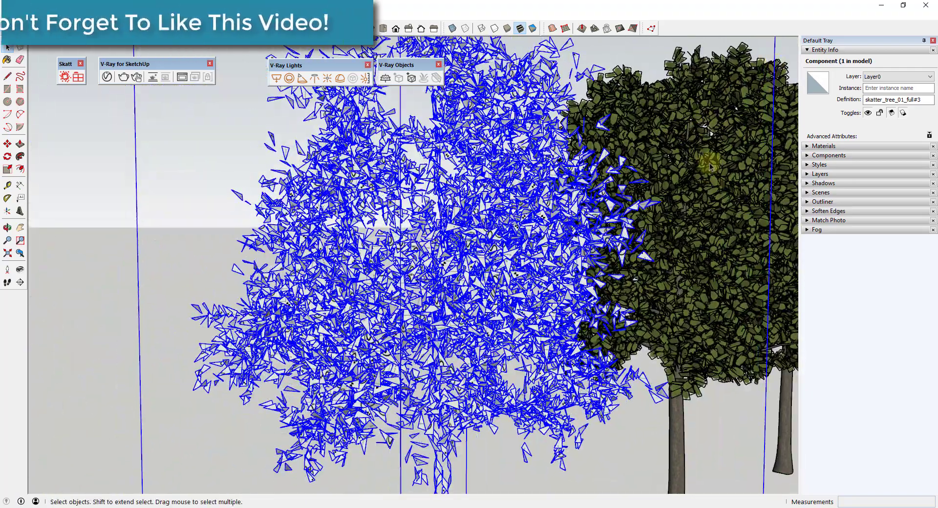
middle_click_drag(497, 289, 349, 253)
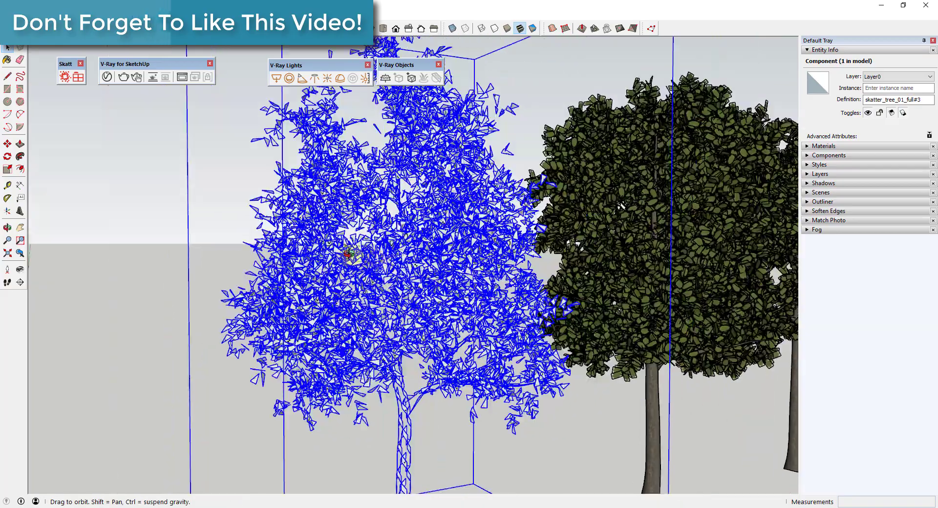
scroll(348, 253, "down", 4)
scroll(264, 240, "up", 5)
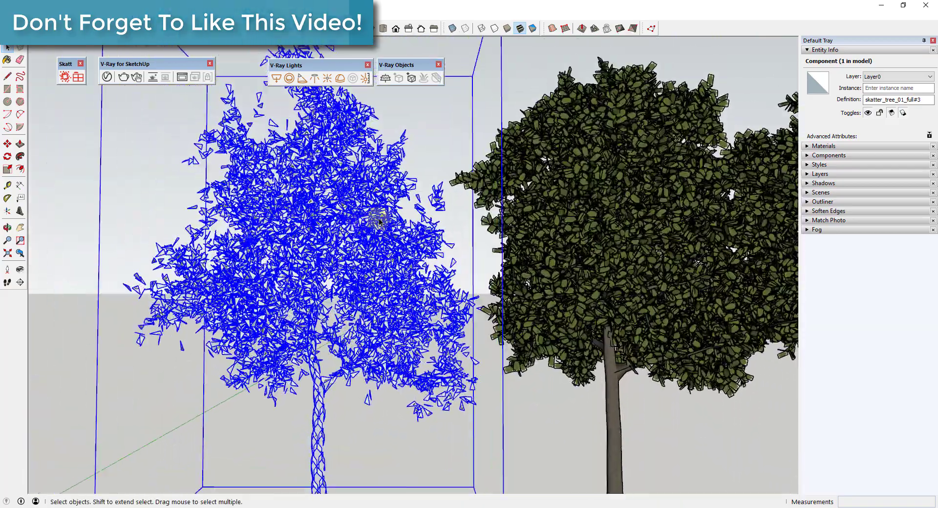
key("F3")
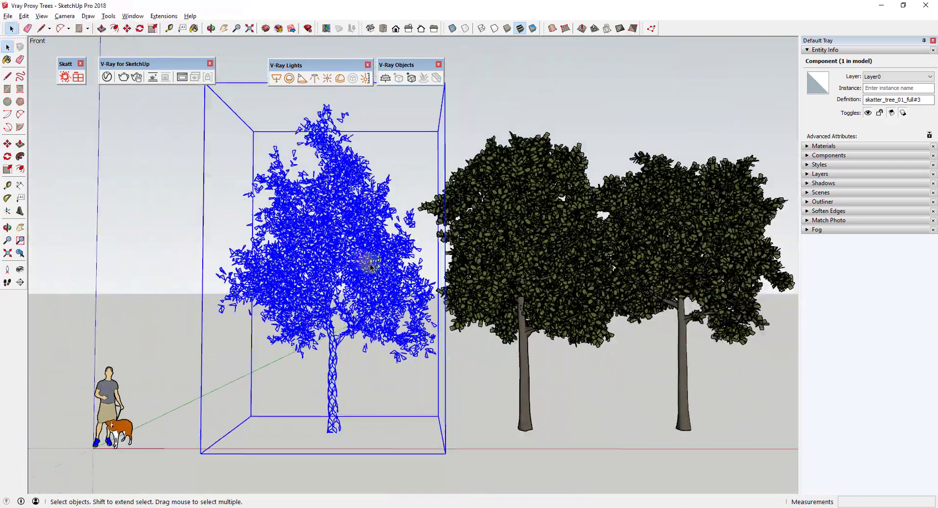
middle_click_drag(496, 214, 508, 228)
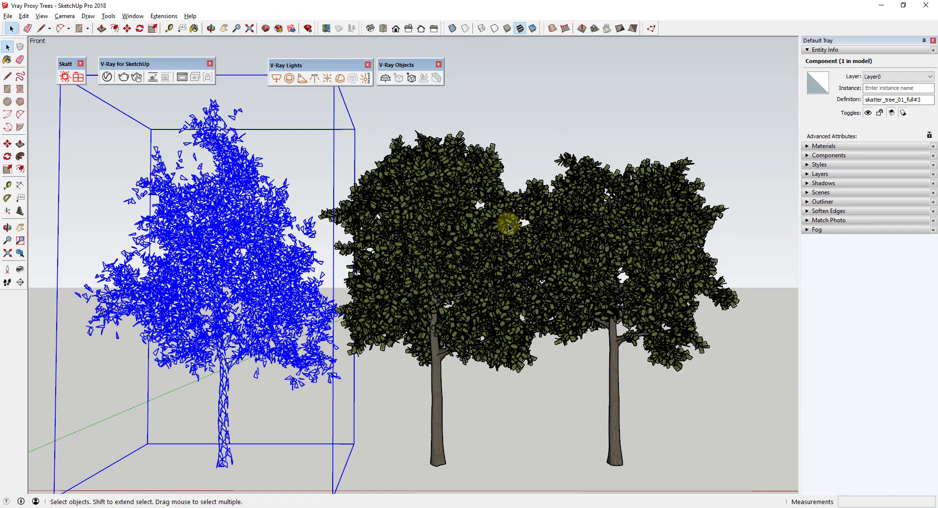
scroll(508, 227, "down", 1)
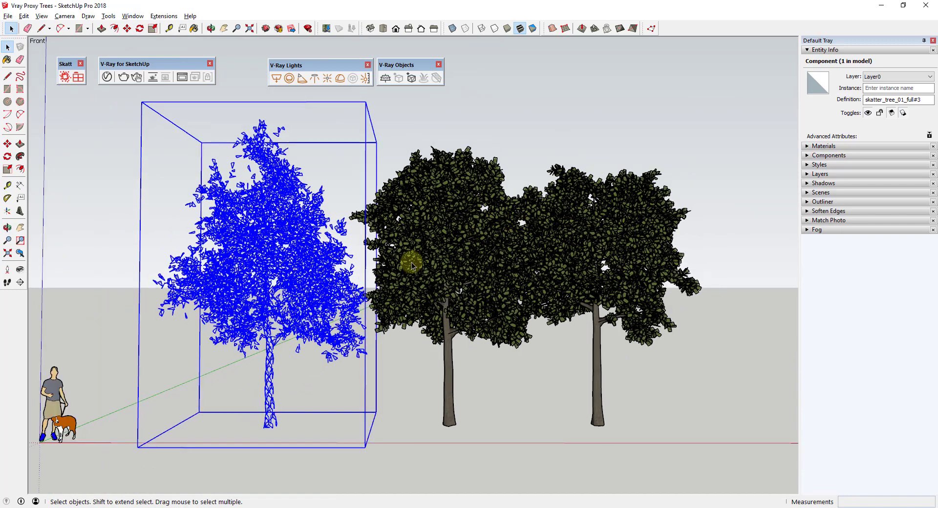
left_click(137, 78)
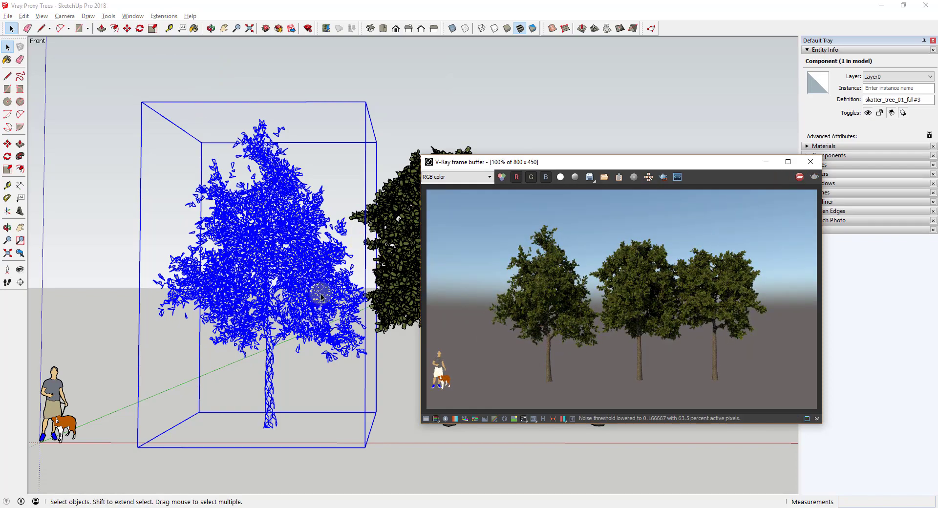
scroll(361, 283, "up", 6)
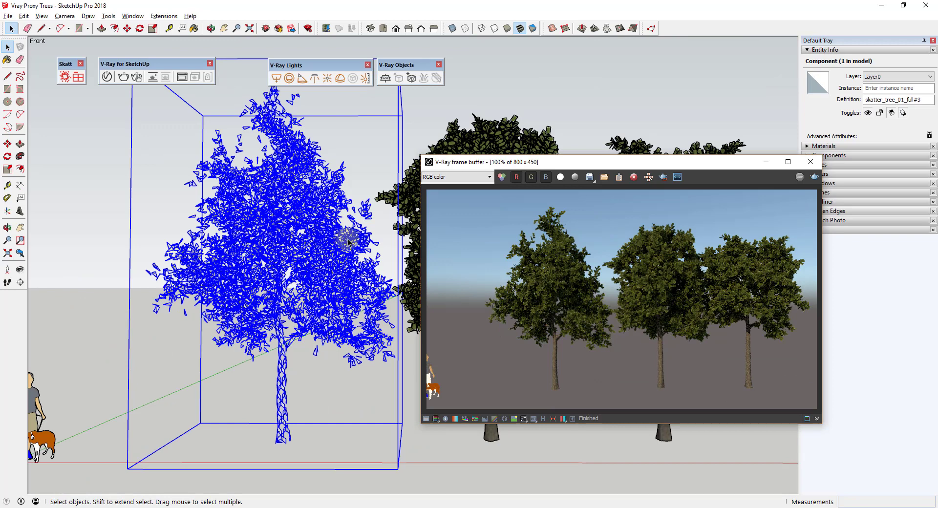
- Undo the Face Skipping proxy and re-export the first tree as a proxy with Refined Clustering preview and 938 preview faces, replacing the original object
left_click(393, 134)
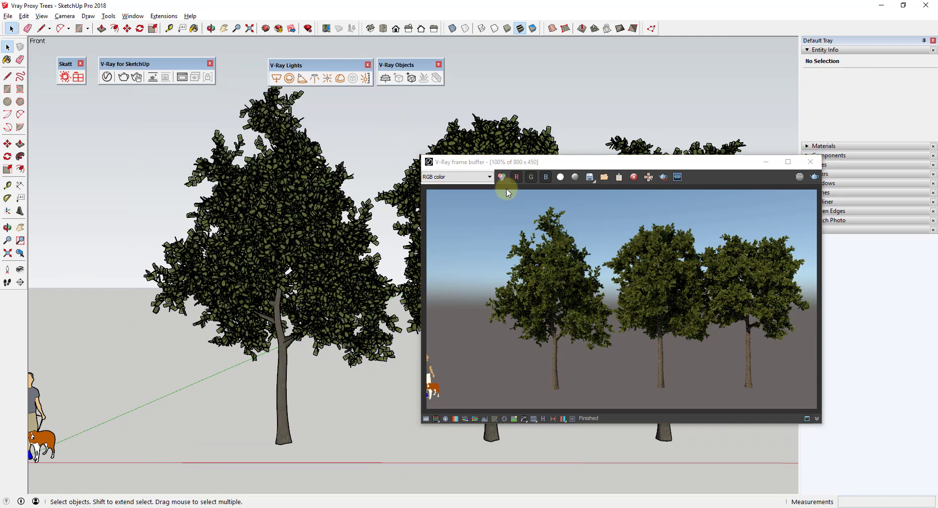
left_click(281, 245)
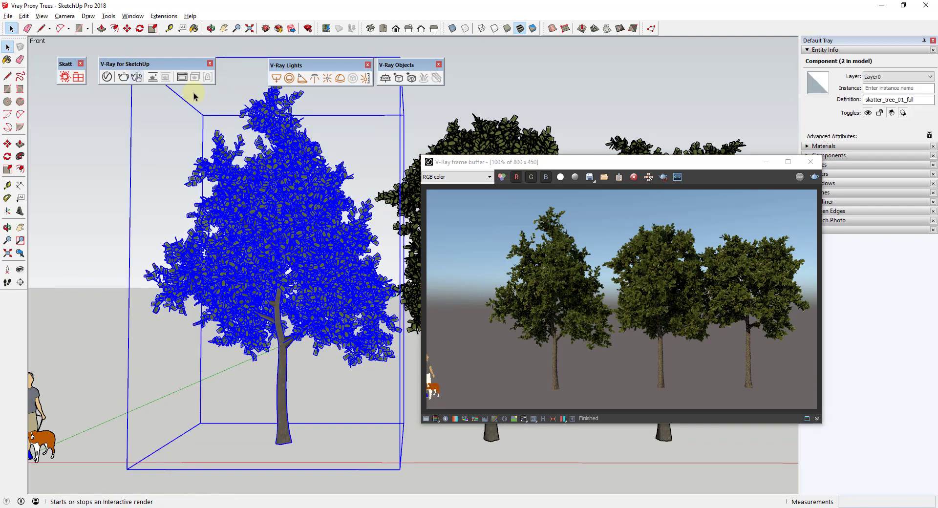
left_click(398, 78)
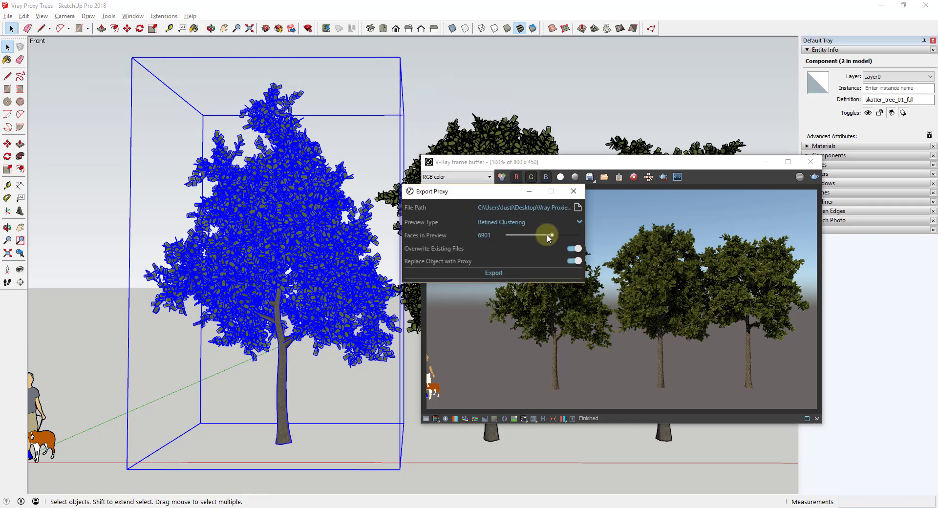
left_click_drag(523, 235, 516, 236)
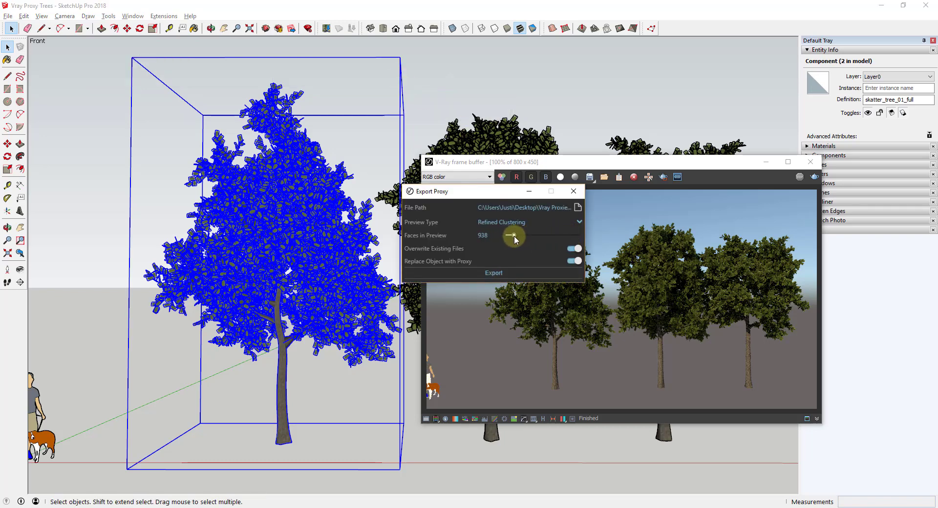
left_click(497, 277)
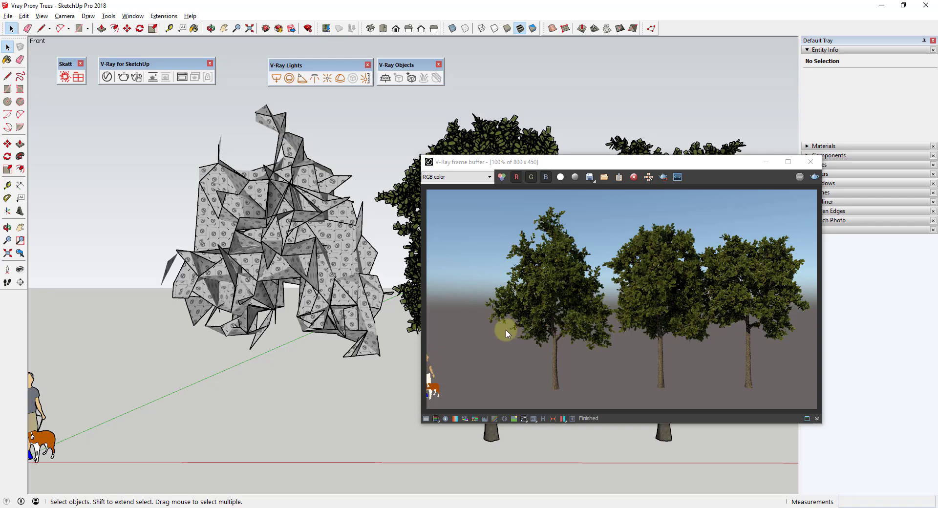
- Render the trees interactively from an angled view, with the frame buffer window enlarged to show the full image, and stop the render
middle_click_drag(301, 205, 300, 225)
left_click(288, 240)
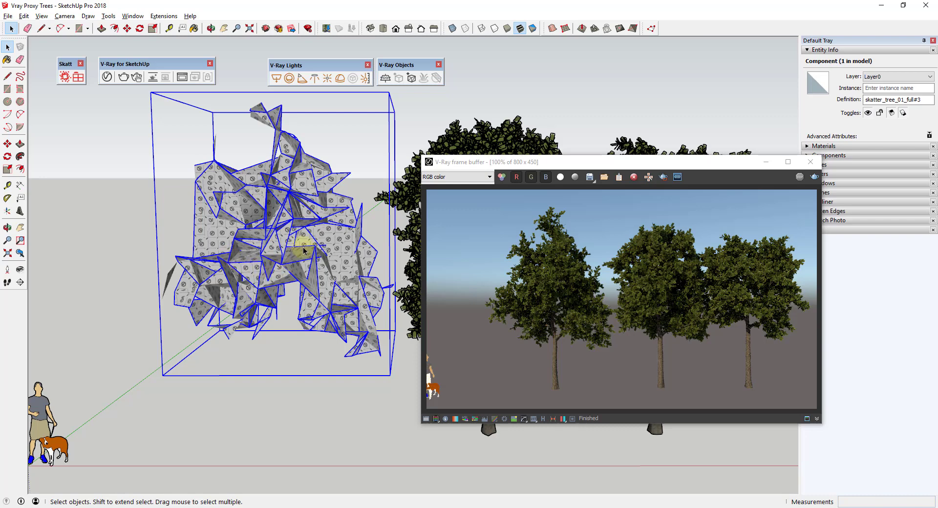
middle_click_drag(281, 362, 610, 274)
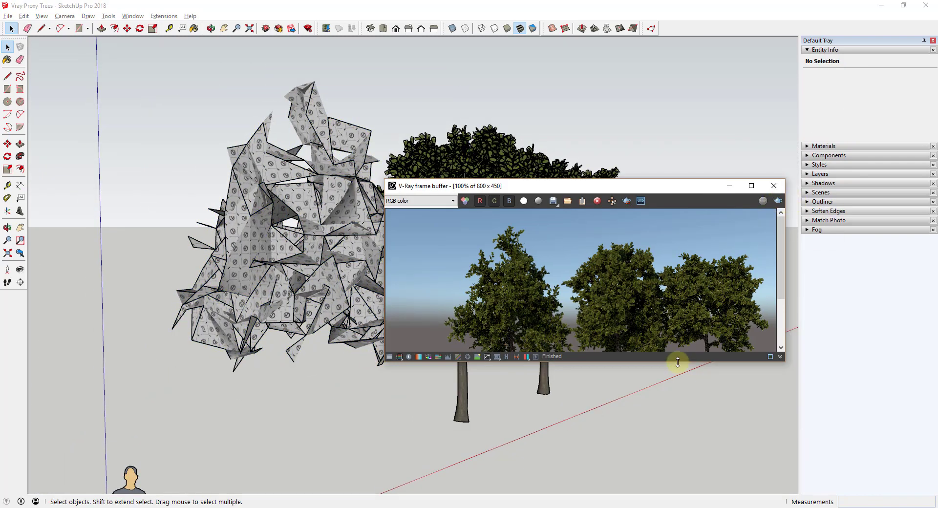
left_click_drag(678, 362, 672, 427)
left_click(777, 203)
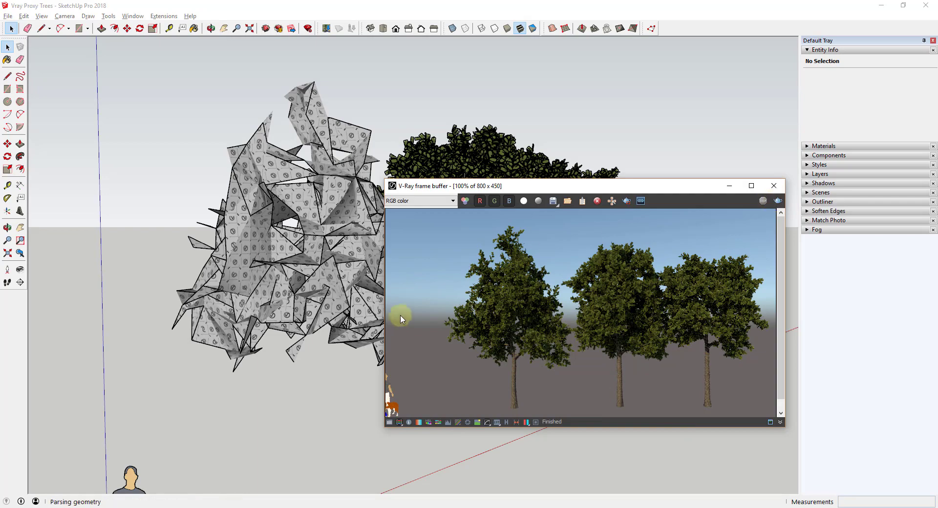
mouse_move(318, 243)
middle_mouse_down()
mouse_move(293, 229)
mouse_move(730, 236)
mouse_move(233, 236)
mouse_move(345, 211)
middle_mouse_up()
scroll(338, 237, "up", 4)
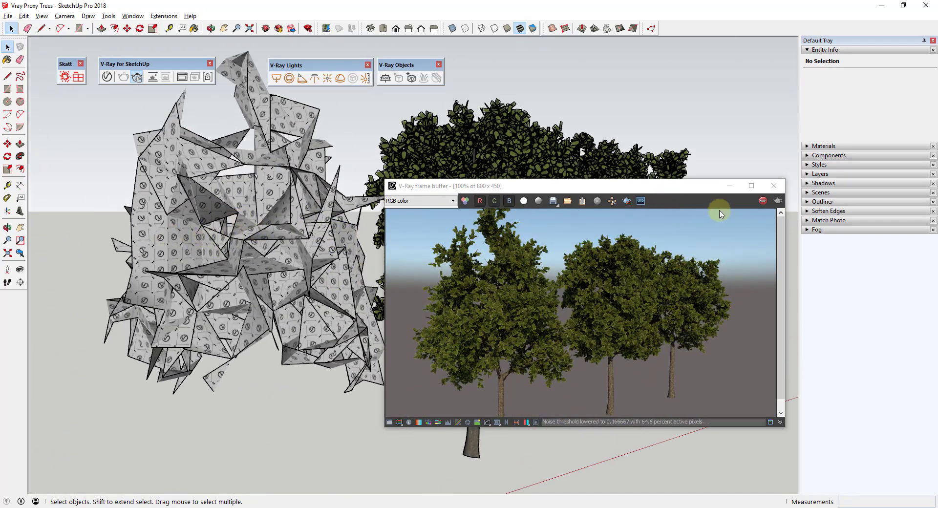
left_click(761, 203)
left_click_drag(600, 189, 273, 242)
- Export the middle tree as a V-Ray proxy with Vertex Clustering preview and 3155 preview faces, replacing the original object
scroll(565, 268, "up", 4)
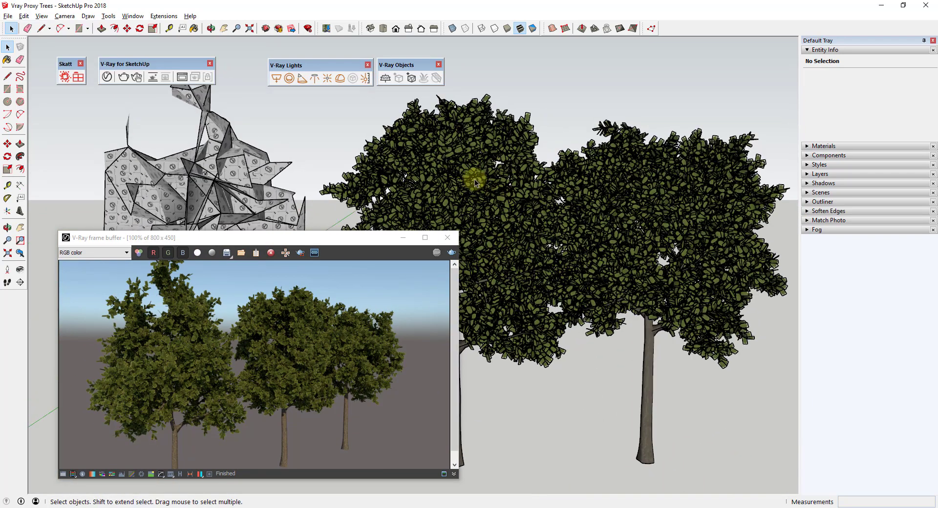
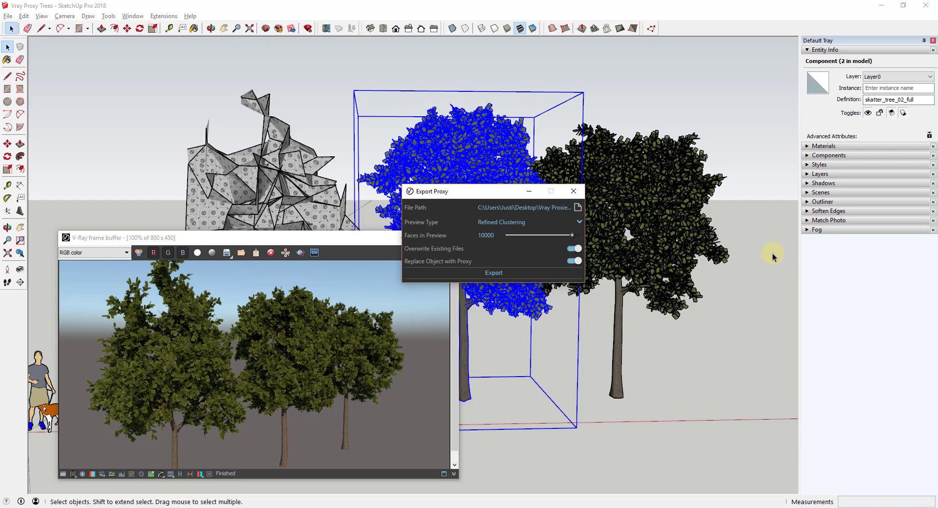
left_click(524, 224)
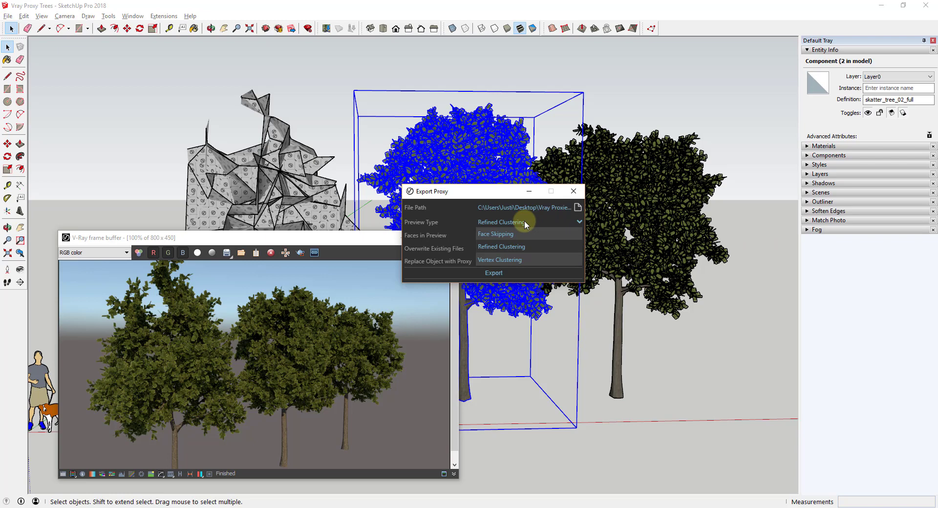
left_click(510, 260)
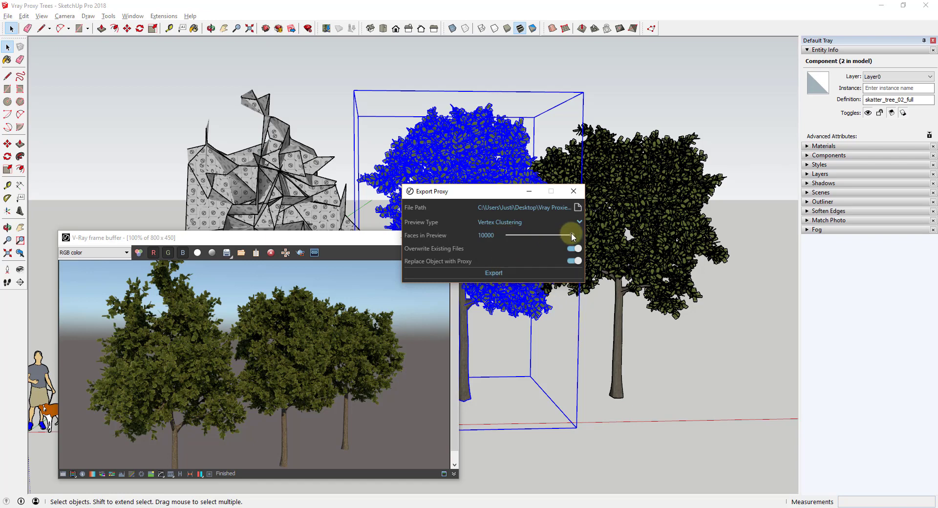
left_click_drag(570, 238, 529, 237)
left_click(494, 274)
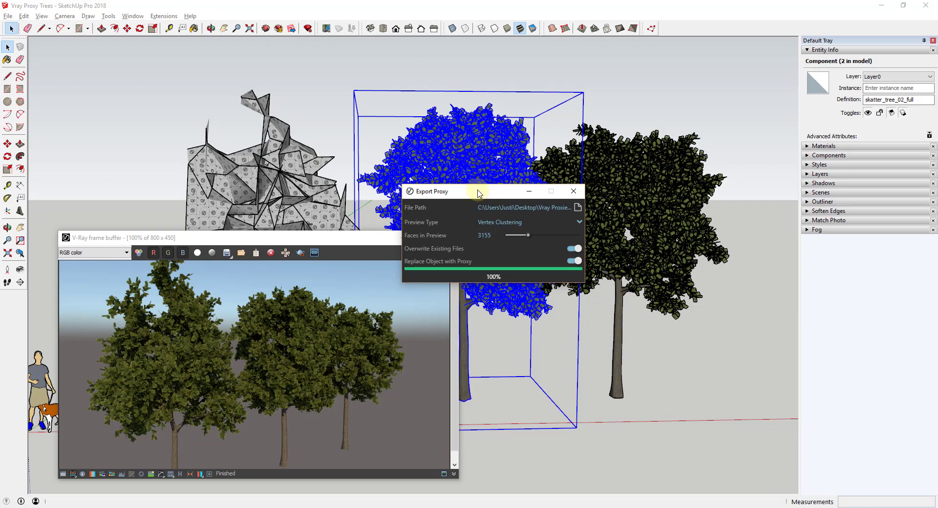
- Examine the Vertex Clustering proxy's preview geometry against the Refined Clustering proxy and the remaining detailed tree, and check its component definition
scroll(474, 238, "up", 3)
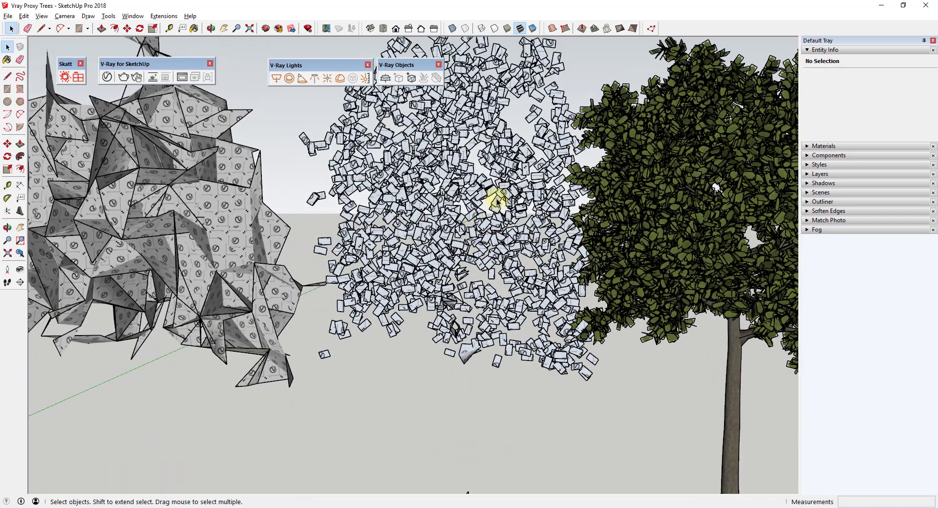
scroll(502, 165, "down", 3)
mouse_move(452, 150)
middle_mouse_down()
mouse_move(411, 153)
mouse_move(456, 167)
middle_mouse_up()
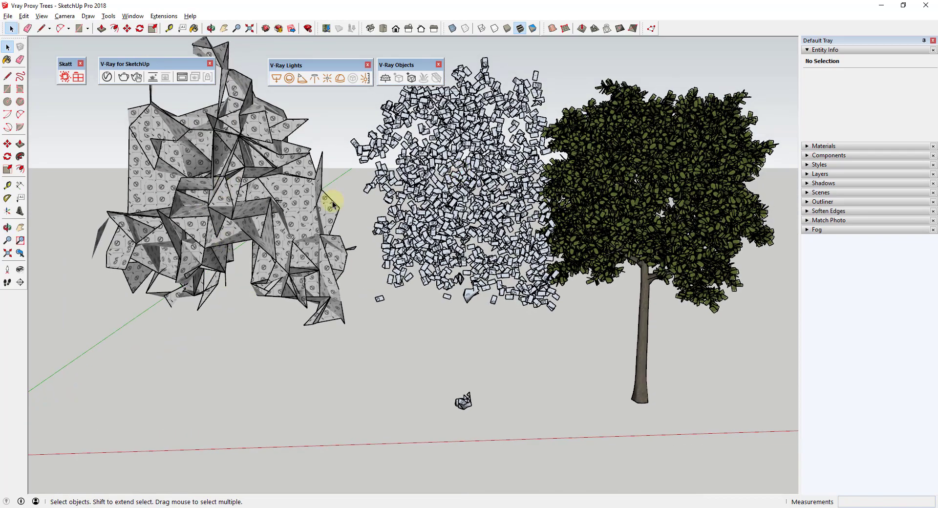
scroll(508, 176, "up", 3)
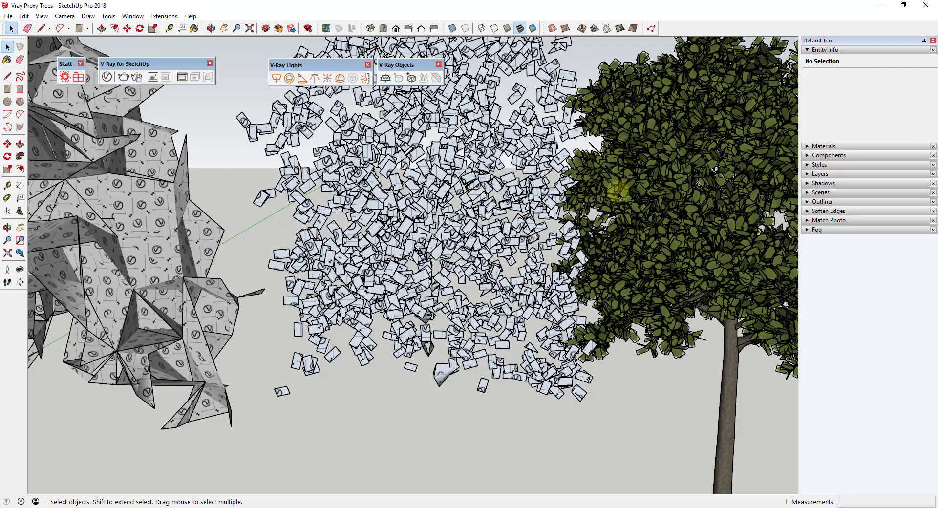
scroll(672, 179, "up", 5)
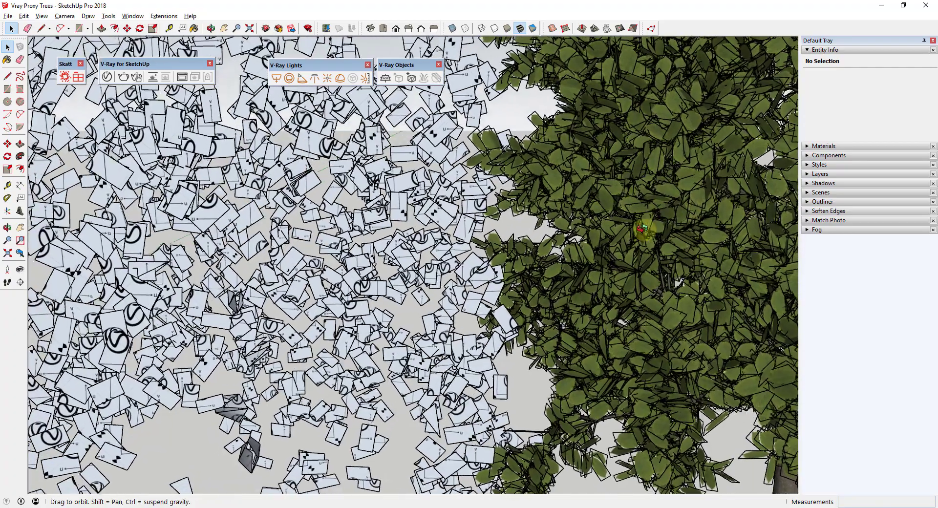
middle_click_drag(641, 228, 669, 141)
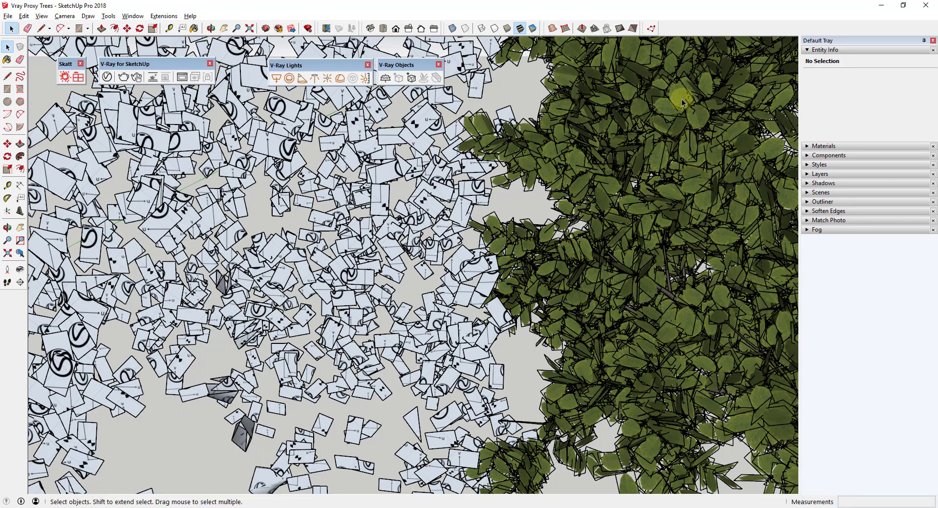
scroll(682, 102, "down", 10)
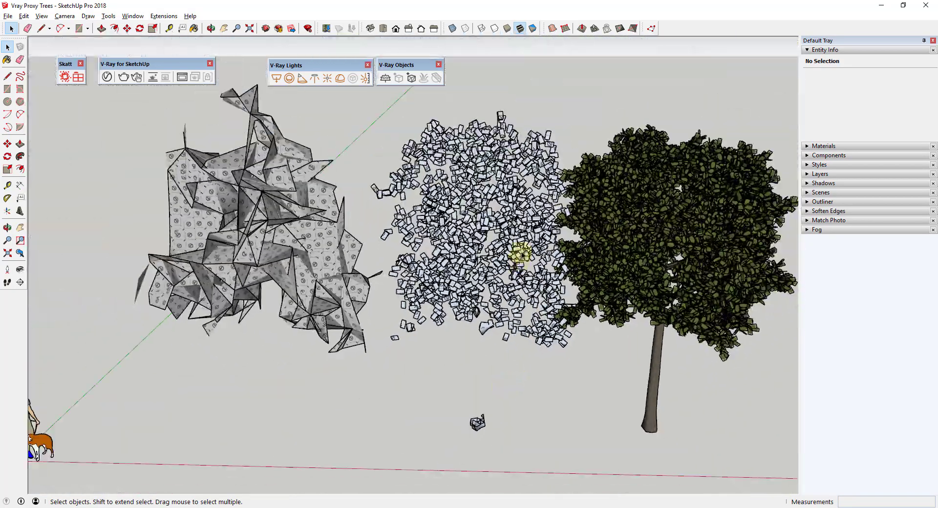
scroll(462, 204, "up", 3)
left_click(465, 207)
middle_click_drag(474, 226, 508, 195)
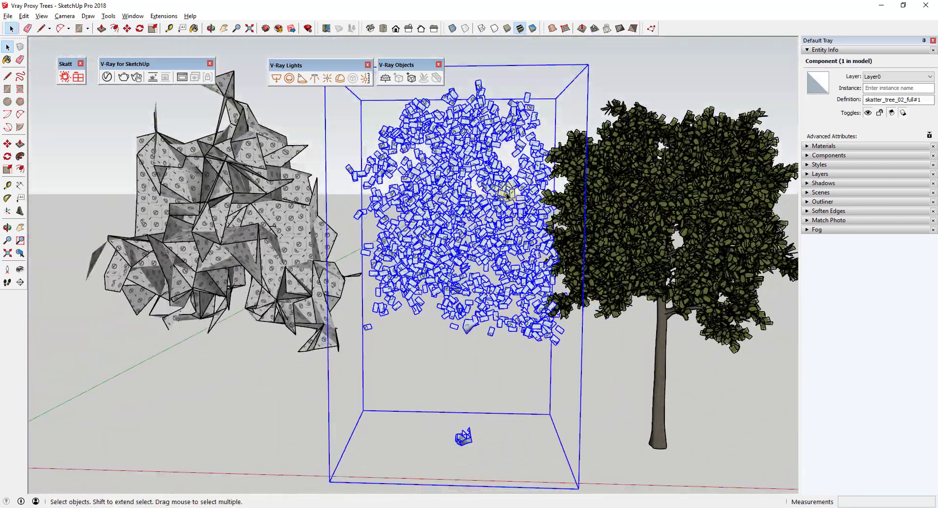
scroll(498, 216, "down", 1)
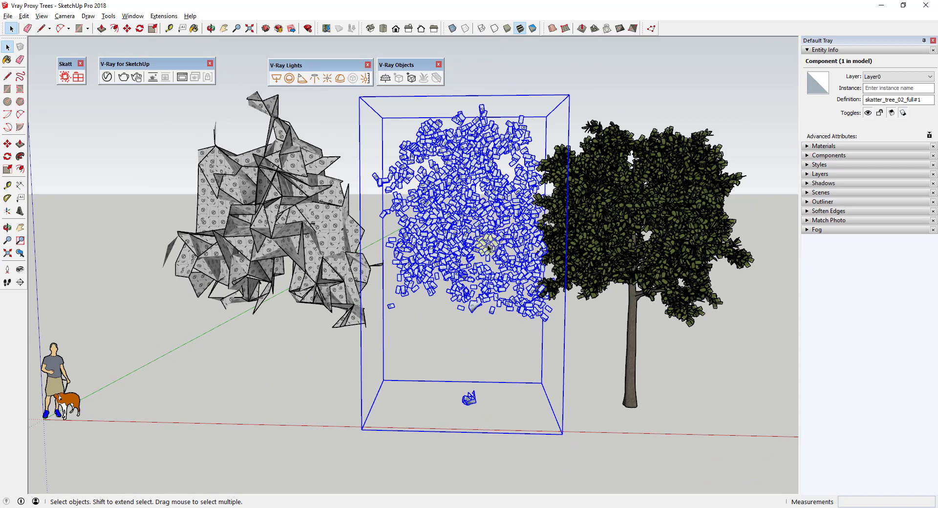
- Start an interactive V-Ray render of all three trees and check the rendered Vertex Clustering proxy from a changed angle and closer up
left_click(137, 78)
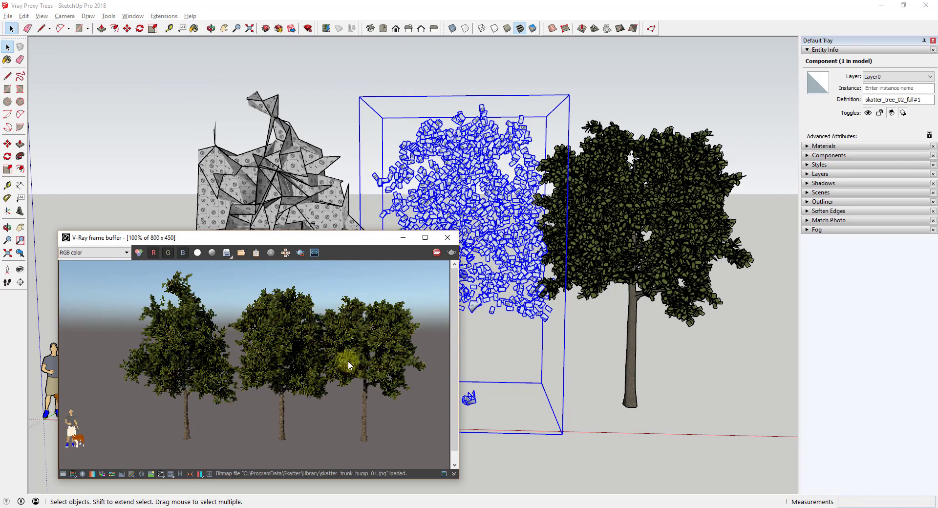
mouse_move(627, 306)
middle_mouse_down()
mouse_move(561, 310)
mouse_move(671, 310)
mouse_move(665, 289)
middle_mouse_up()
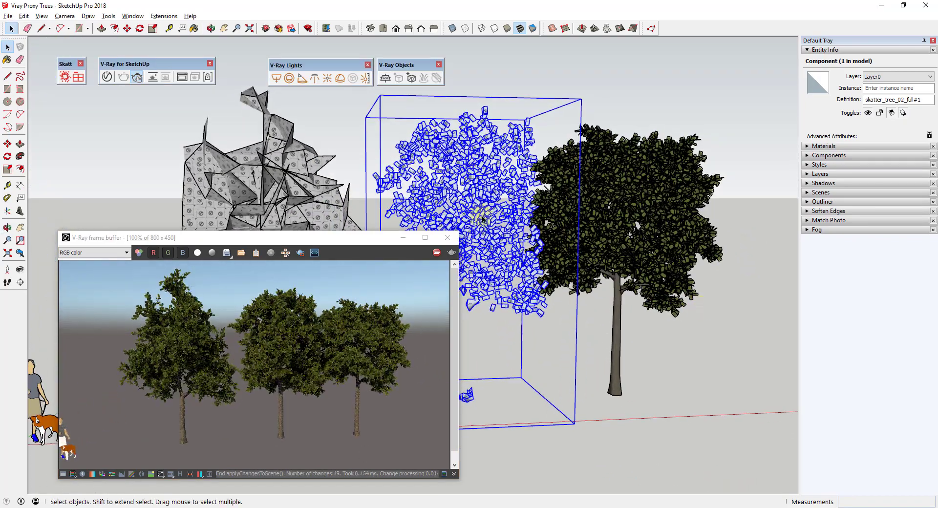
scroll(608, 212, "up", 2)
scroll(412, 175, "up", 2)
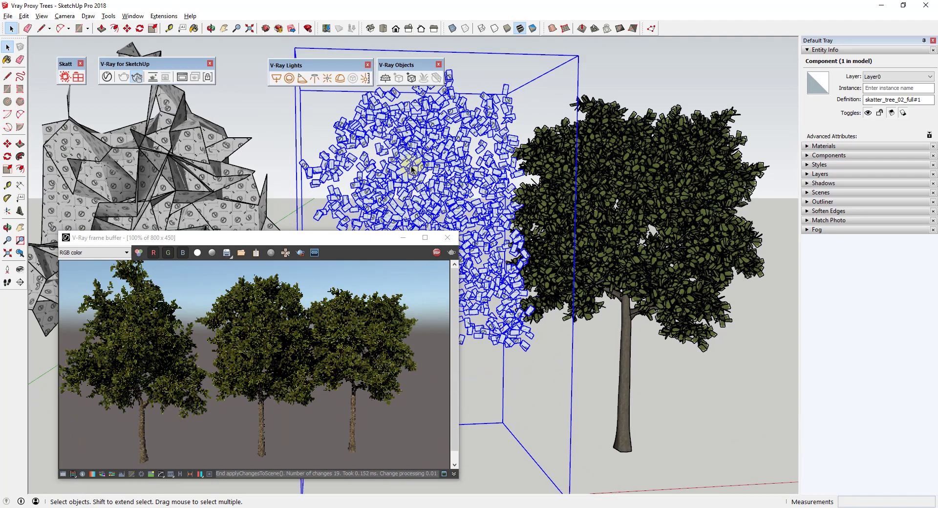
- Export the middle detailed tree as a V-Ray proxy with Vertex Clustering preview and 10000 preview faces, replacing the original object
scroll(428, 185, "down", 3)
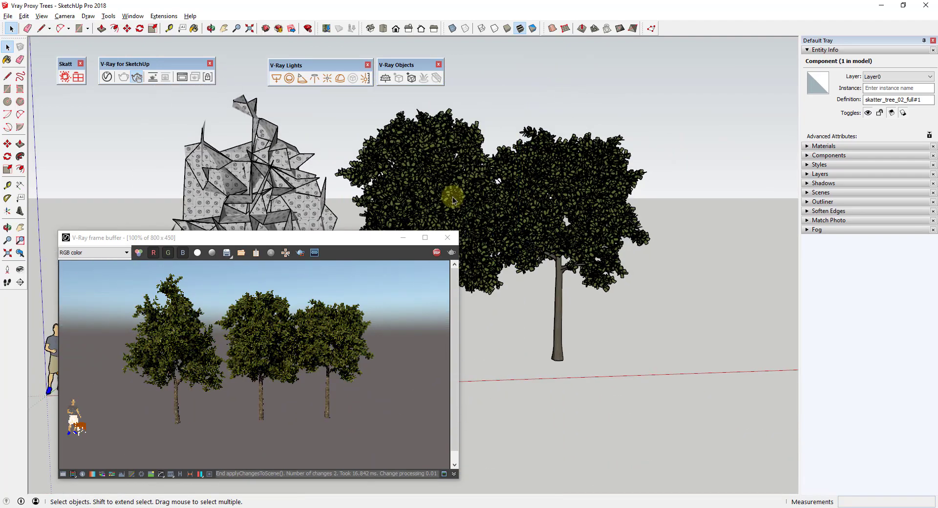
left_click(432, 186)
left_click(399, 80)
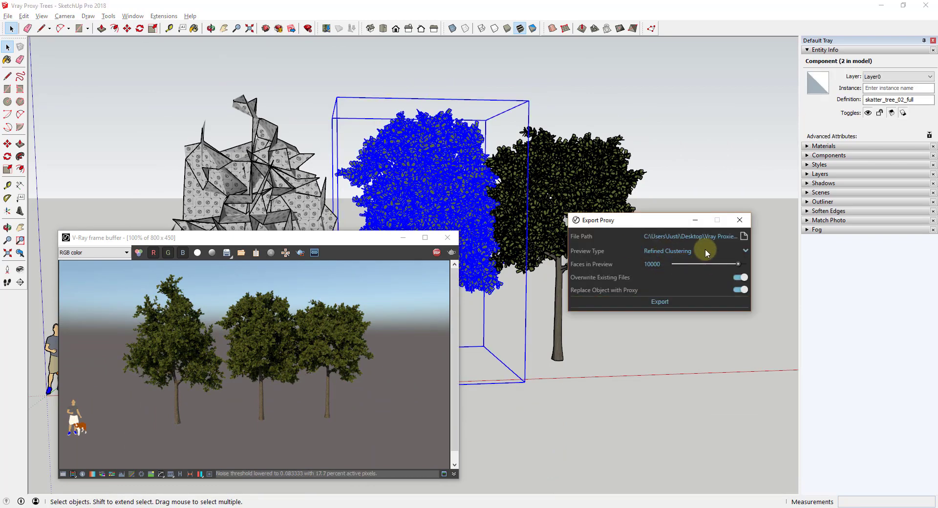
left_click(704, 250)
left_click(687, 283)
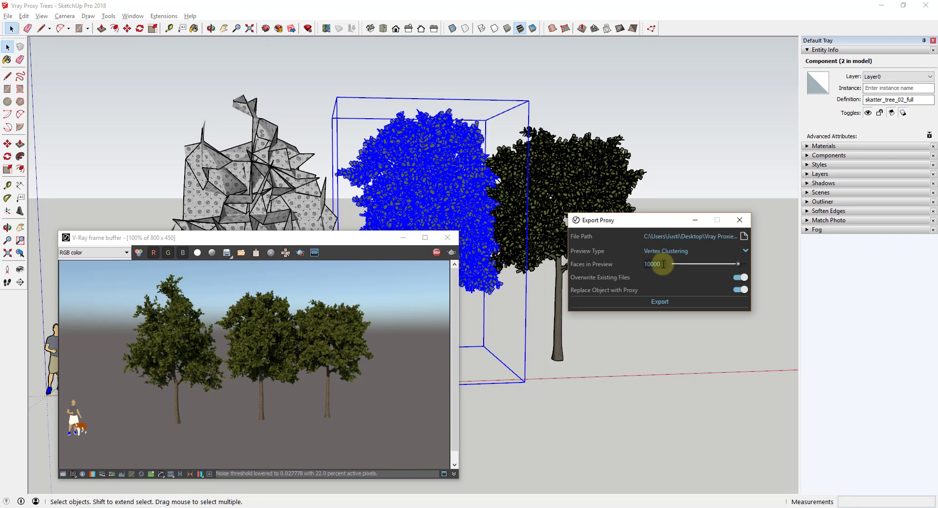
left_click(660, 302)
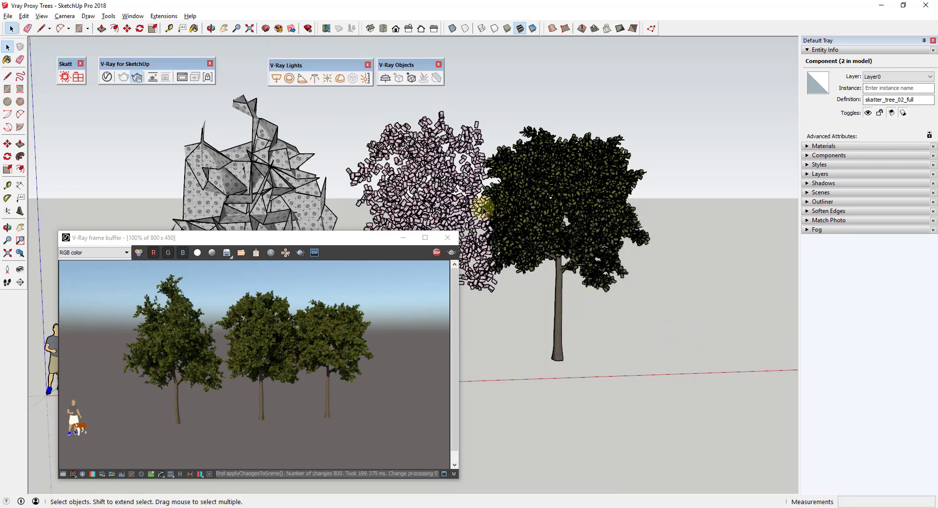
- Copy the middle Vertex Clustering proxy along the red axis to the far side of the remaining detailed tree
mouse_move(335, 240)
left_mouse_down()
mouse_move(312, 368)
mouse_move(381, 413)
mouse_move(330, 334)
left_mouse_up()
mouse_move(571, 232)
middle_mouse_down()
mouse_move(425, 252)
mouse_move(446, 247)
mouse_move(438, 180)
middle_mouse_up()
left_click(438, 184)
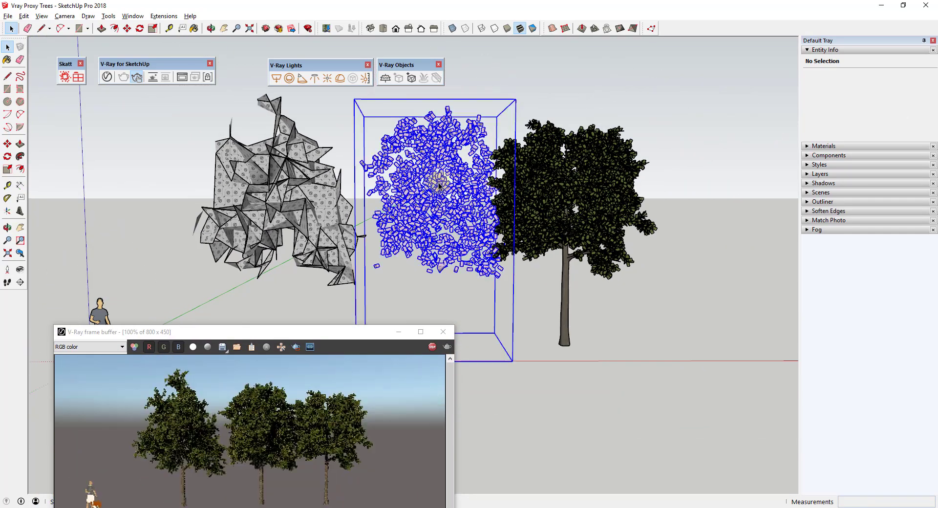
scroll(541, 259, "down", 5)
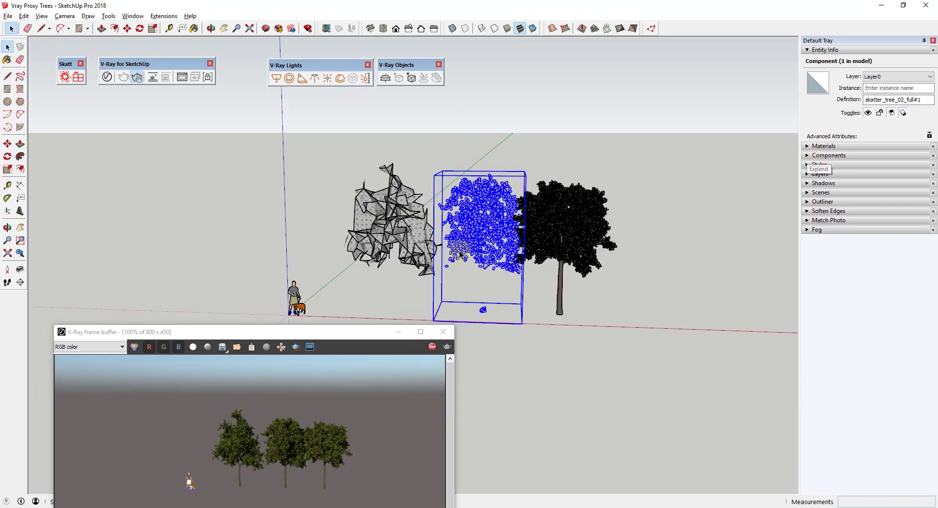
key("m")
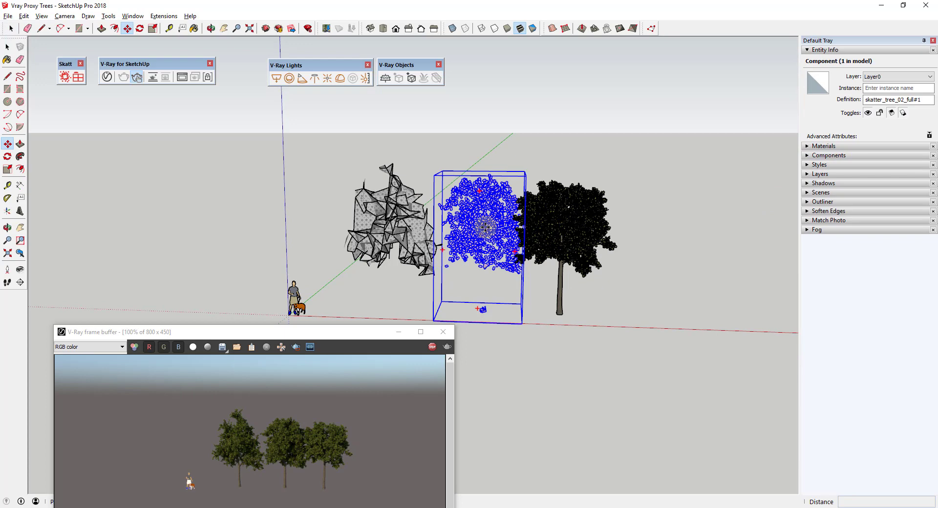
left_click(485, 227)
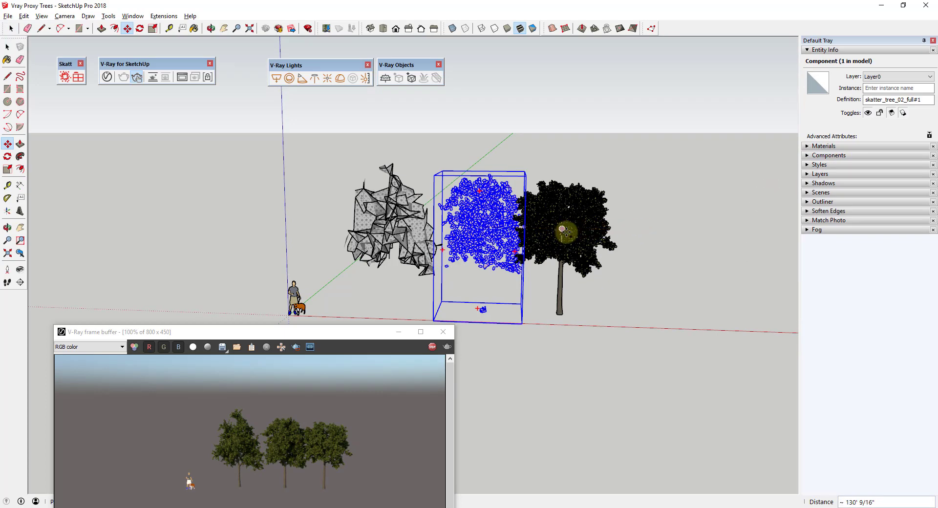
key("ctrl")
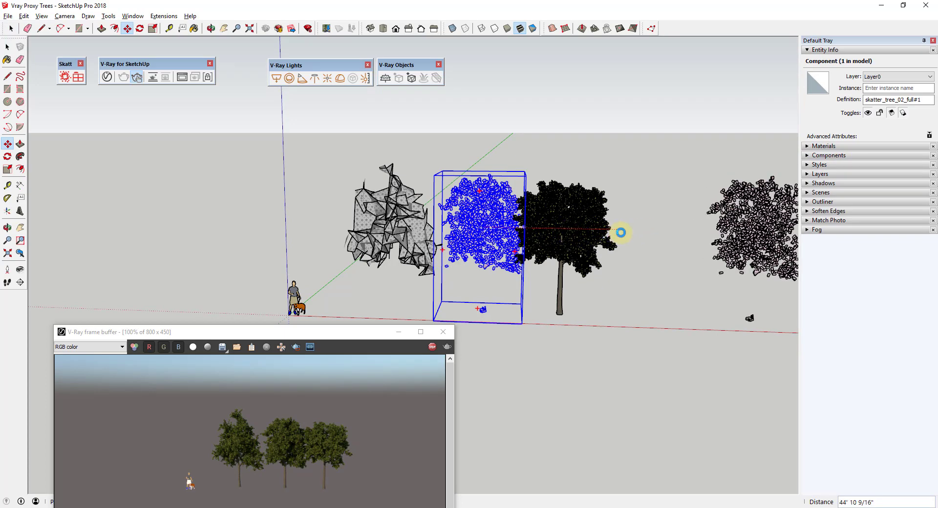
left_click(621, 232)
- Move the copied proxy closer to the detailed tree, check it in the live render, and delete the copy
key("space")
key("m")
left_click(744, 242)
left_click(667, 236)
key("space")
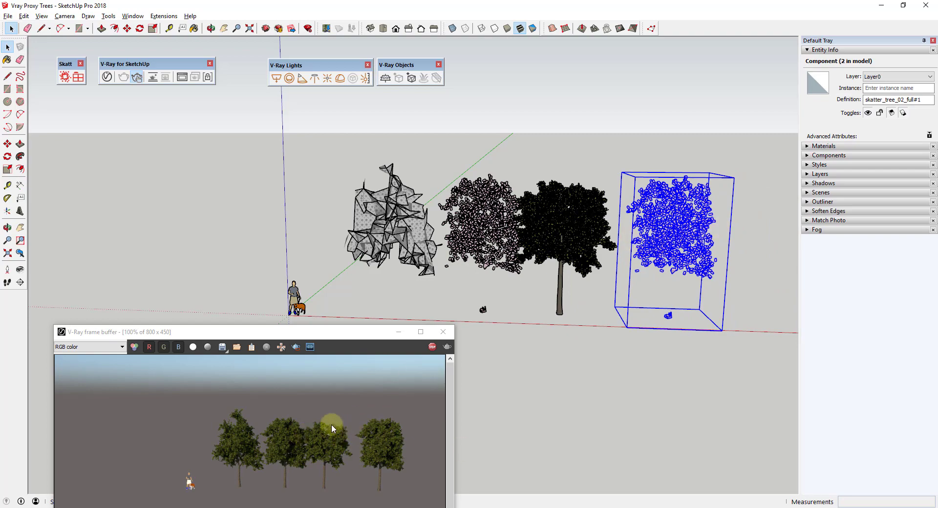
middle_click_drag(684, 247, 708, 234)
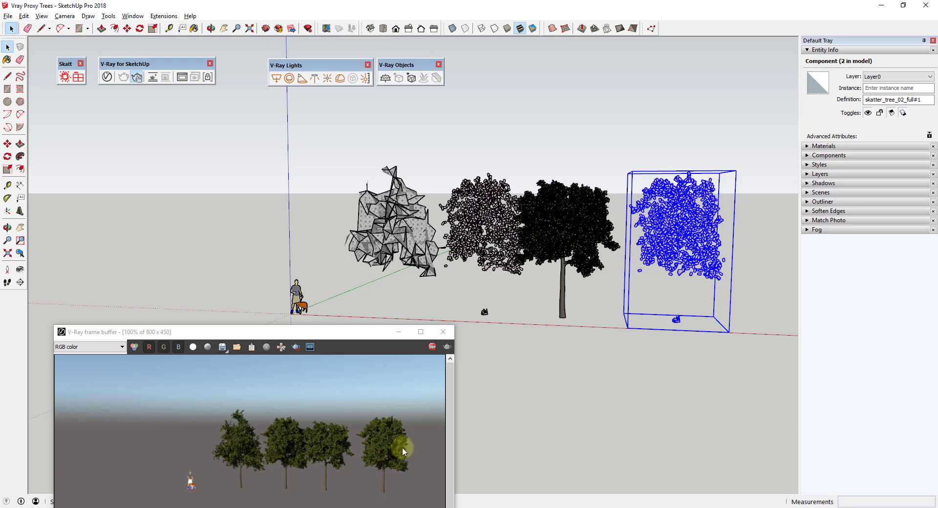
key("Delete")
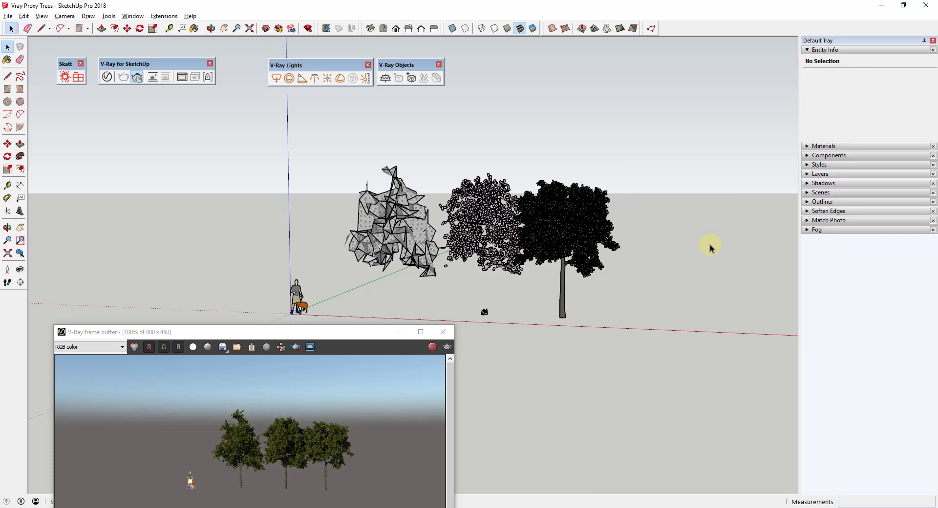
- Export the last detailed tree as a V-Ray proxy with Refined Clustering preview and 10000 preview faces, replacing the original object
scroll(570, 218, "up", 5)
left_click_drag(260, 333, 241, 244)
left_click(530, 208)
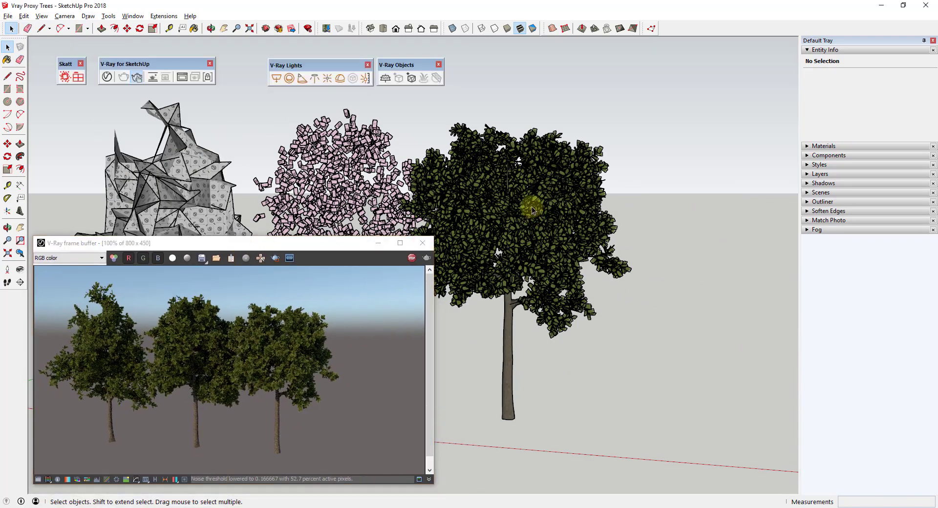
left_click(399, 79)
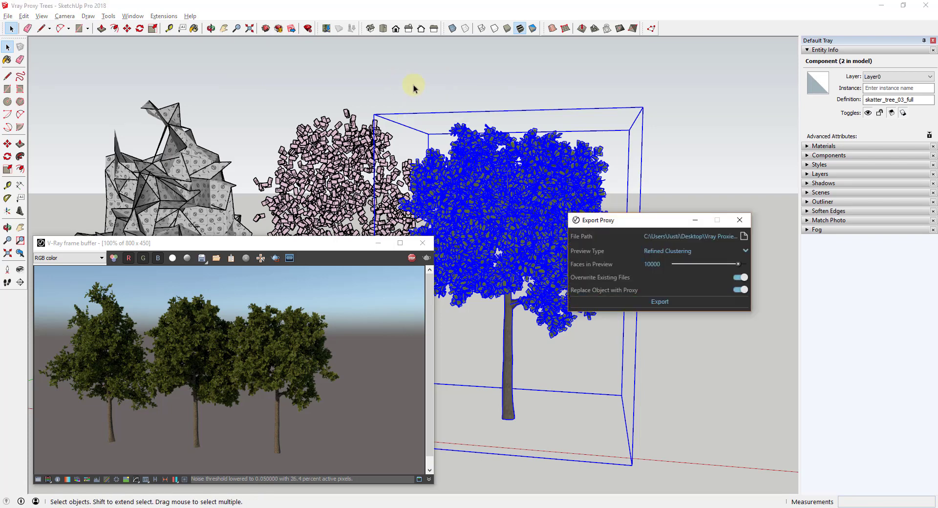
left_click(692, 251)
left_click(677, 276)
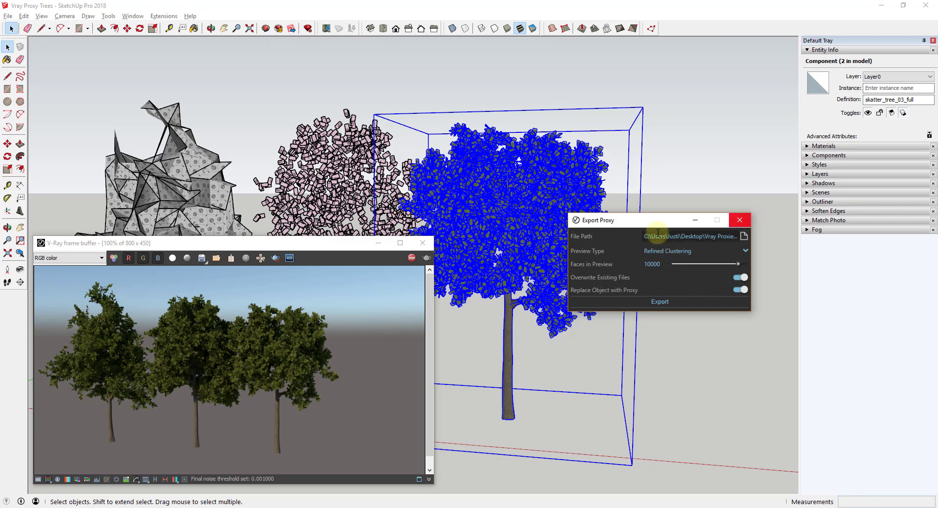
left_click_drag(655, 222, 698, 81)
left_click(705, 159)
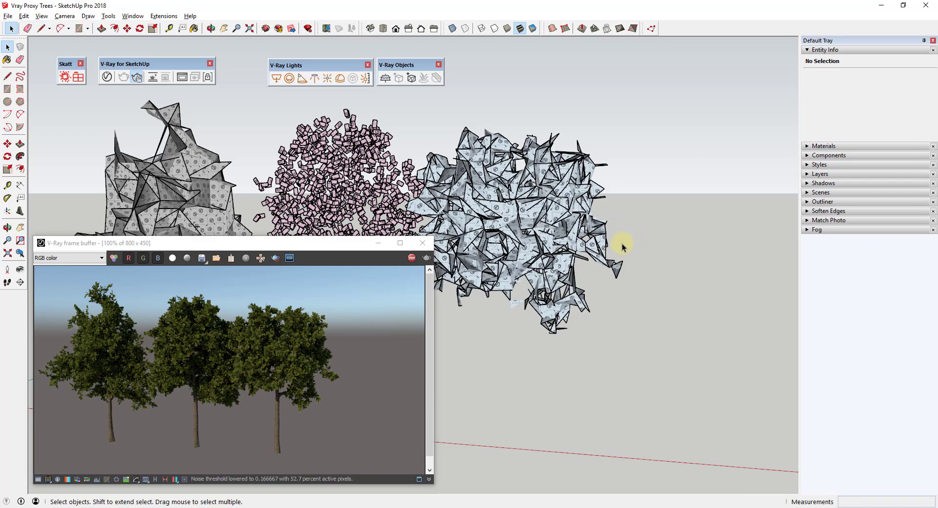
- Compare the new proxy's preview geometry with the other two proxies from changed angles, and check its component definition and live render
middle_click_drag(611, 234, 555, 267)
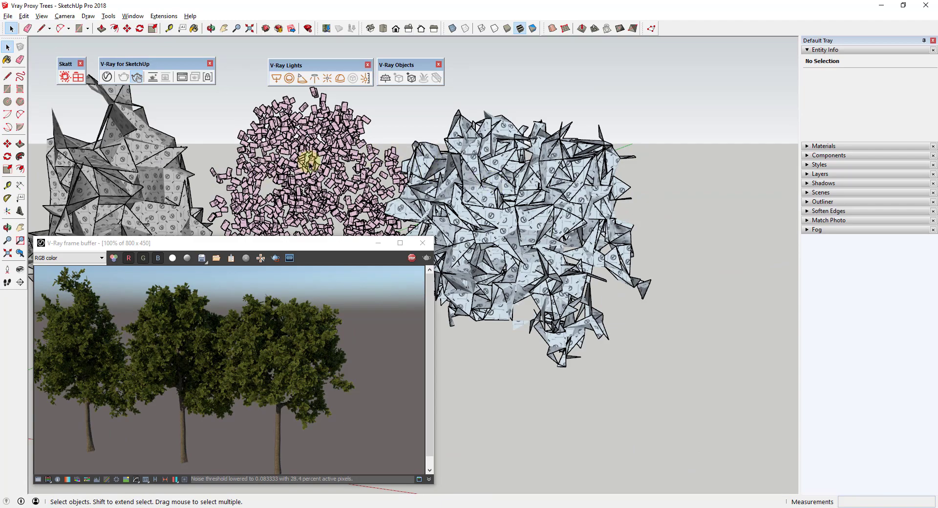
middle_click_drag(567, 169, 589, 111)
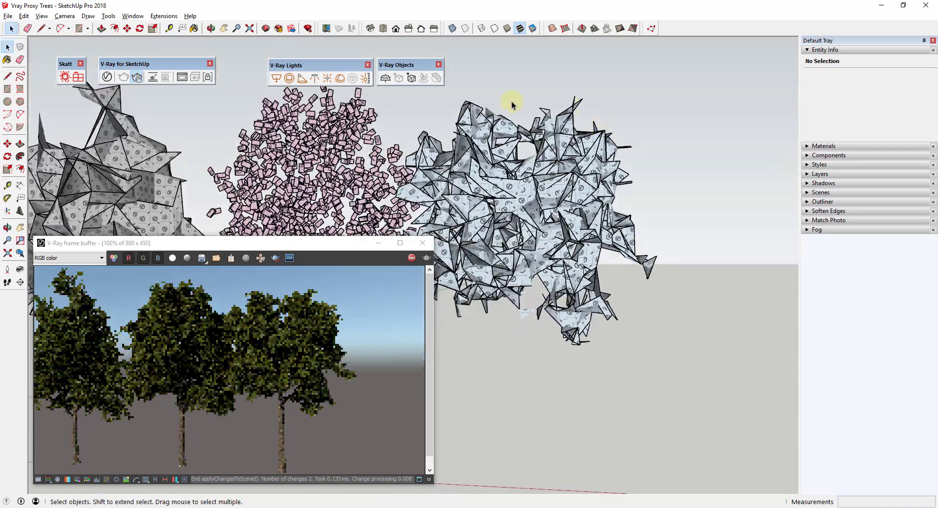
left_click(533, 183)
mouse_move(656, 194)
middle_mouse_down()
mouse_move(496, 203)
mouse_move(501, 170)
mouse_move(517, 178)
mouse_move(383, 182)
mouse_move(530, 195)
middle_mouse_up()
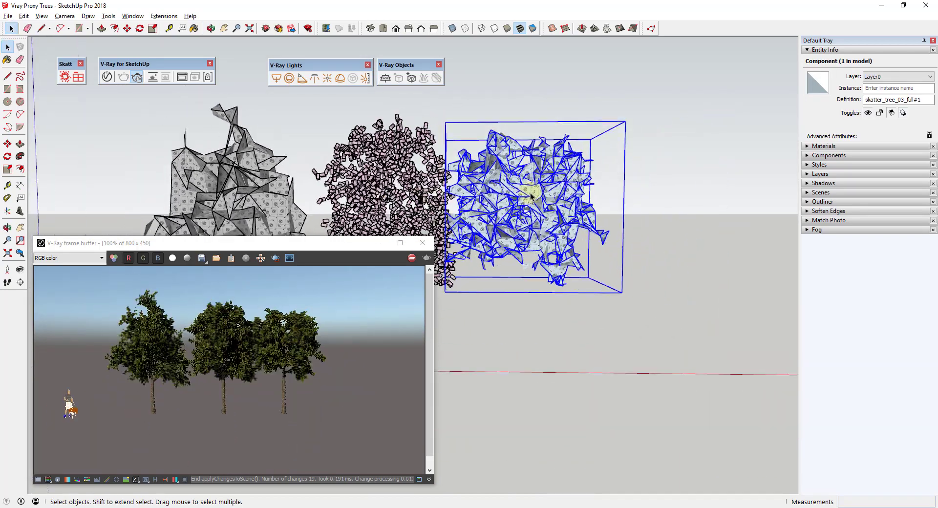
left_click(273, 252)
left_click_drag(272, 251, 319, 263)
- Check the smaller model's information and the file sizes in the Vray Proxies folder, and close the folder window
left_click(133, 16)
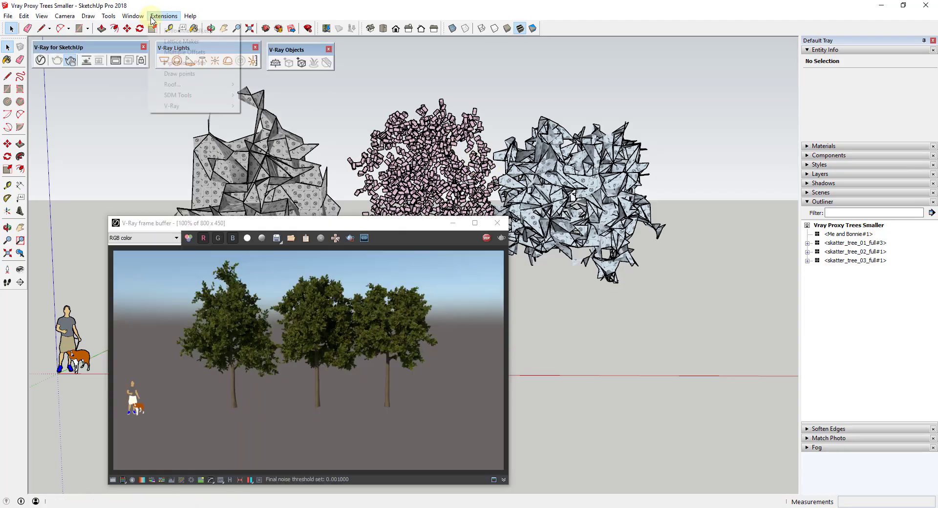
left_click(133, 16)
left_click(162, 68)
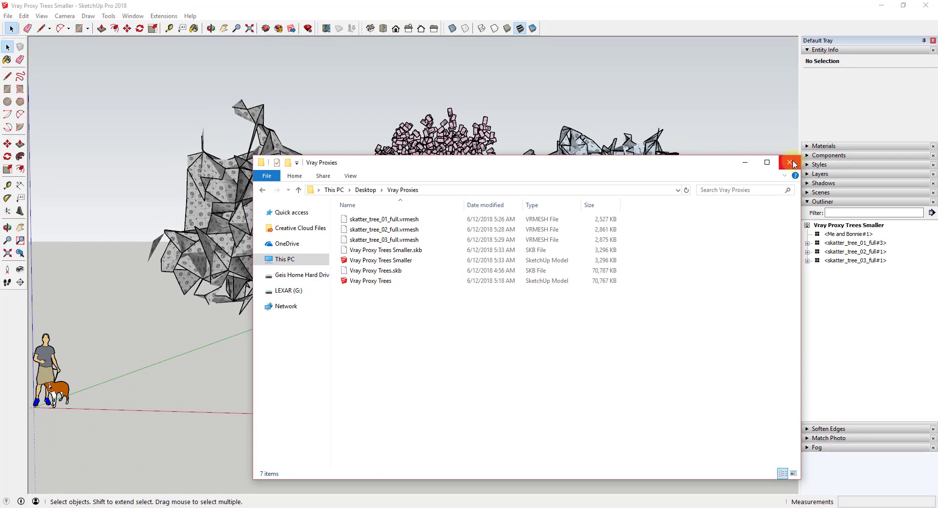
left_click(789, 163)
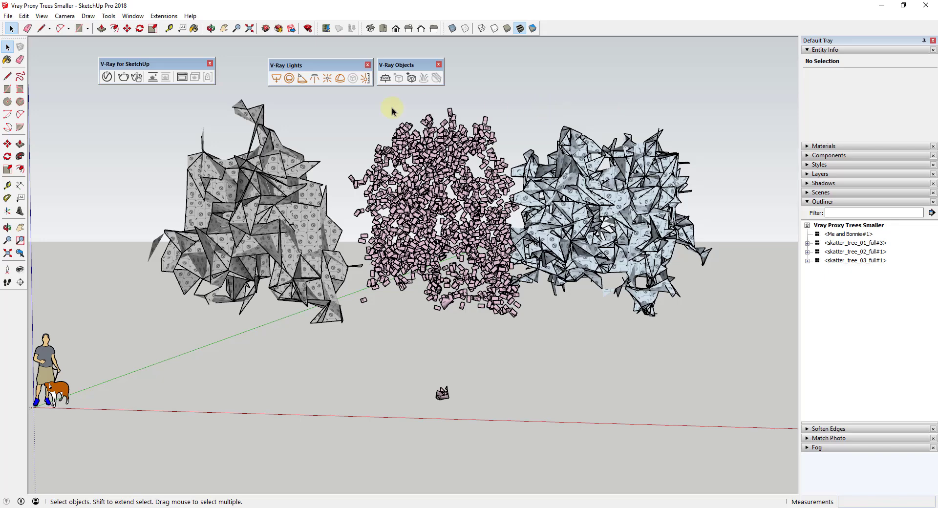
- Render the three proxy trees interactively from closer and farther views, stop the render, and close the frame buffer
left_click(137, 78)
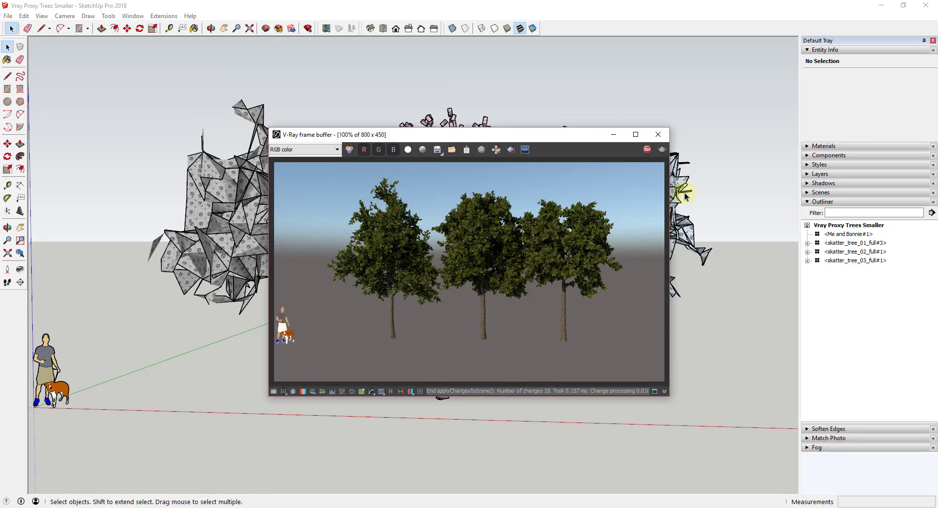
scroll(689, 168, "up", 3)
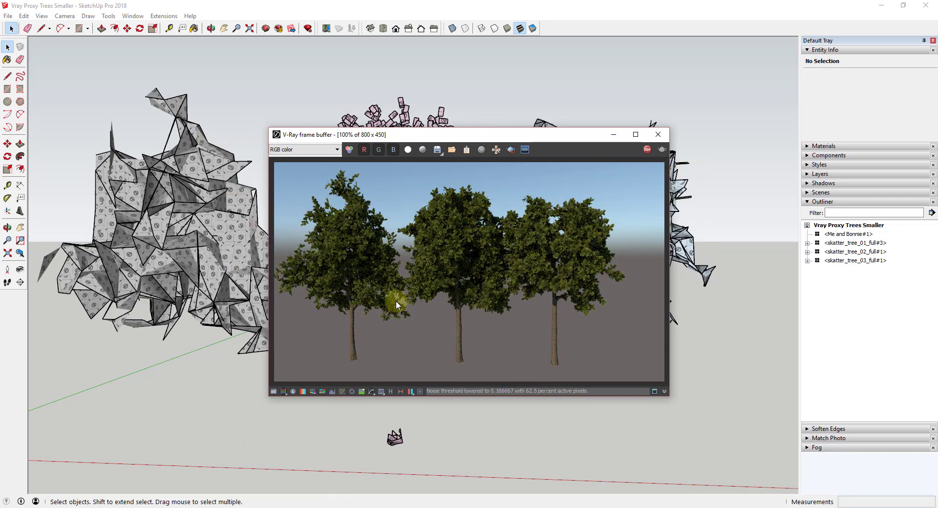
scroll(784, 253, "down", 3)
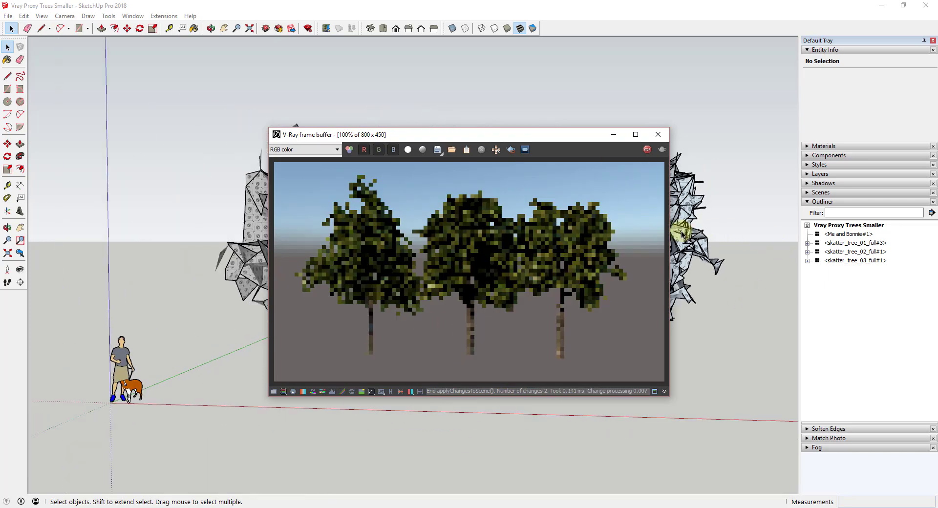
left_click(647, 149)
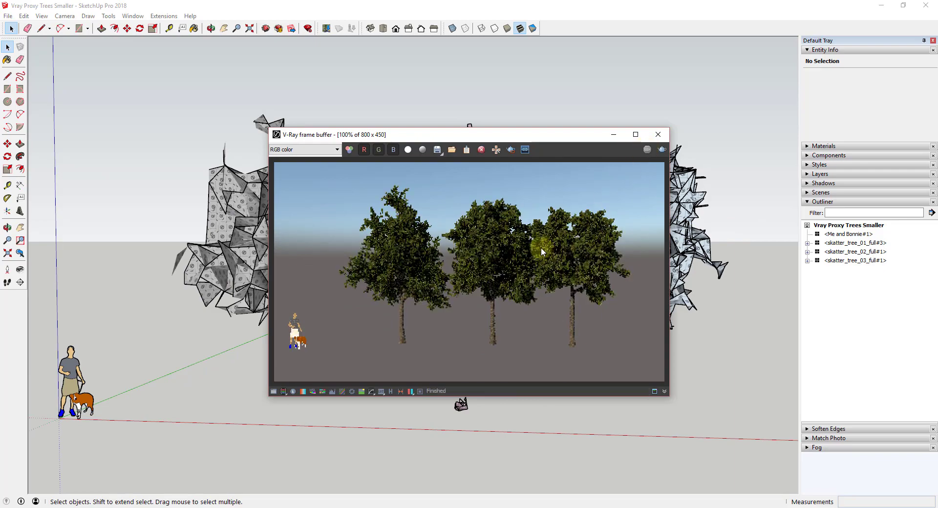
left_click(658, 134)
- Inspect the sub-materials of the Proxy_MtlMulti_skatter_tree_01_full1 multi material in the V-Ray Asset Editor and collapse its settings
middle_click_drag(387, 306, 669, 318)
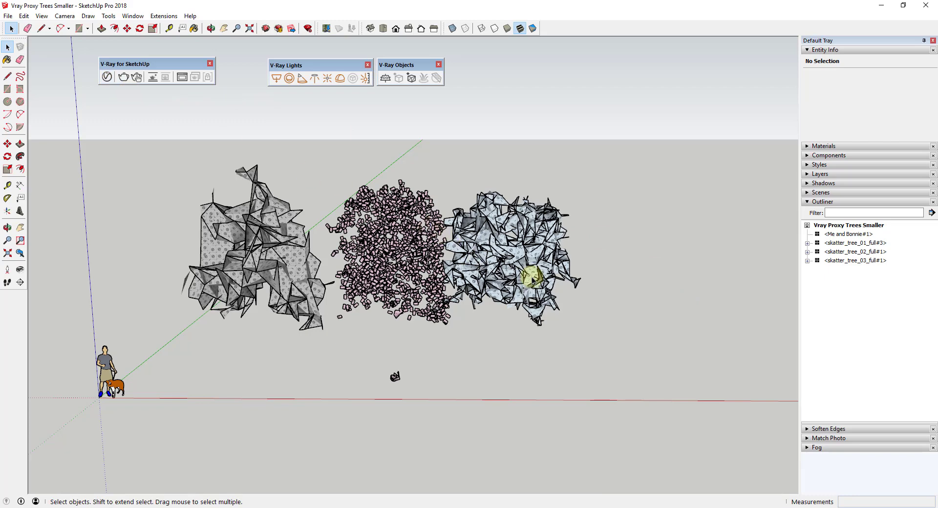
left_click(106, 77)
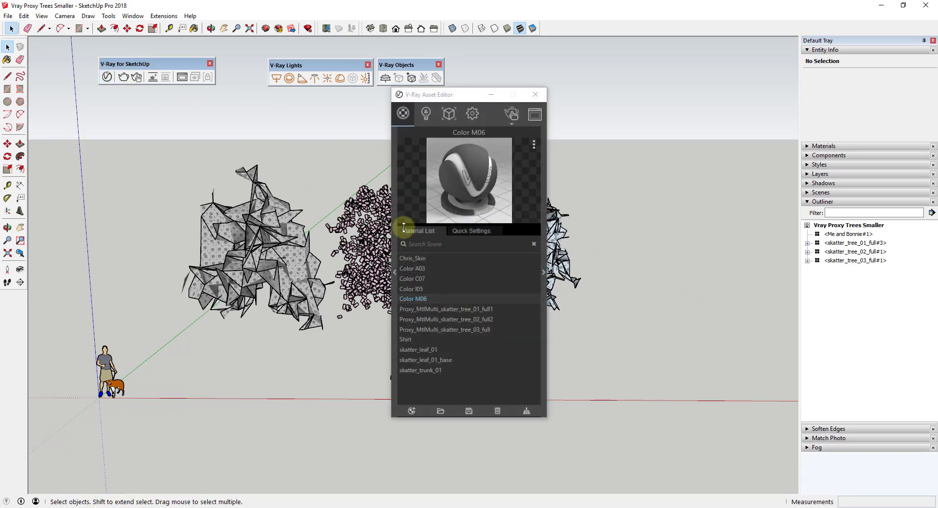
left_click(445, 310)
left_click(544, 272)
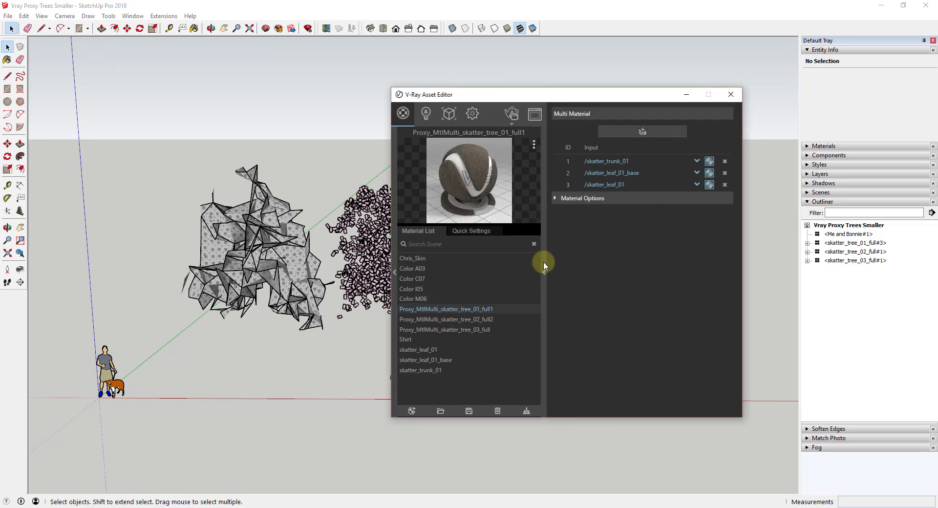
left_click(543, 264)
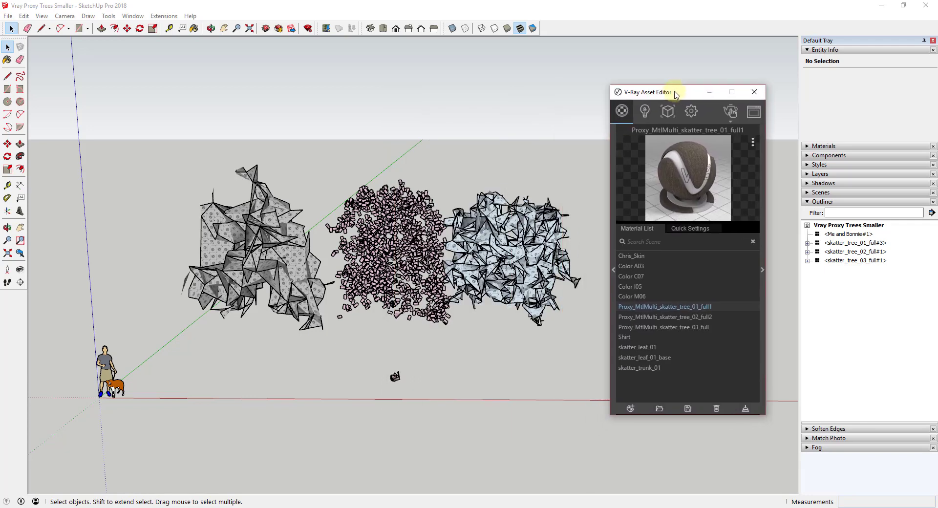
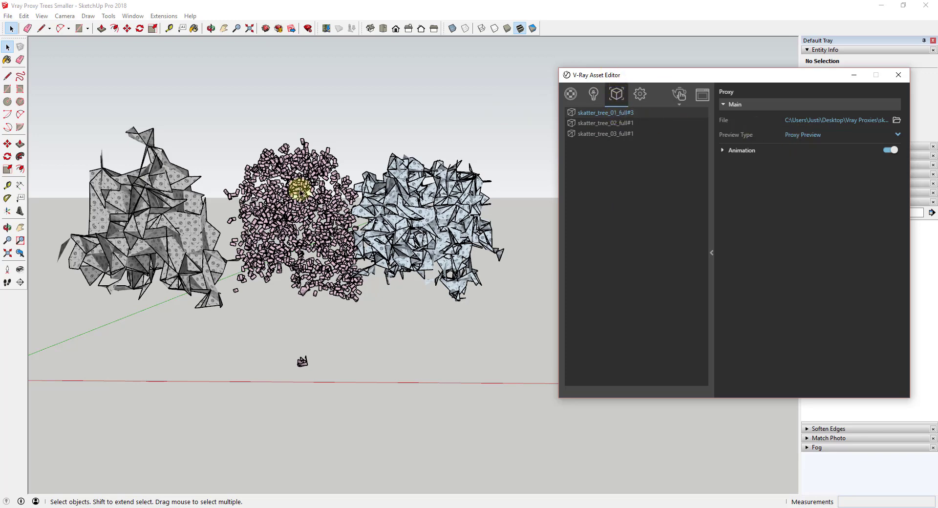
- Preview the leftmost tree proxy, skatter_tree_01_full#3, as a Bounding Box and restore its preview type to Proxy Preview
left_click(150, 217)
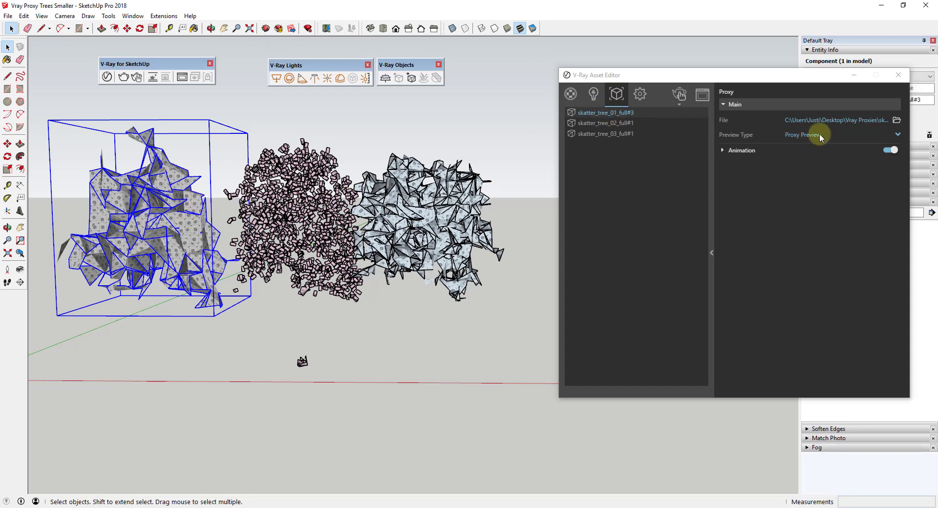
left_click(790, 135)
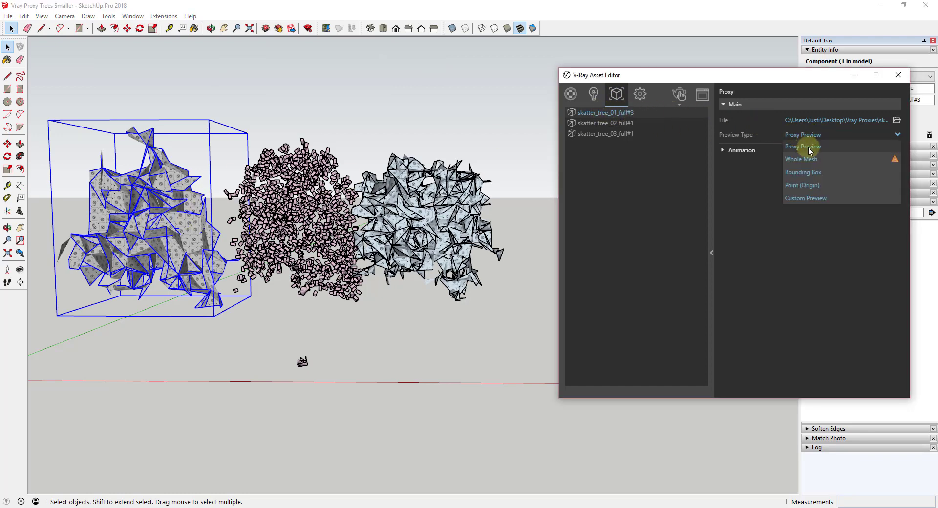
left_click(809, 172)
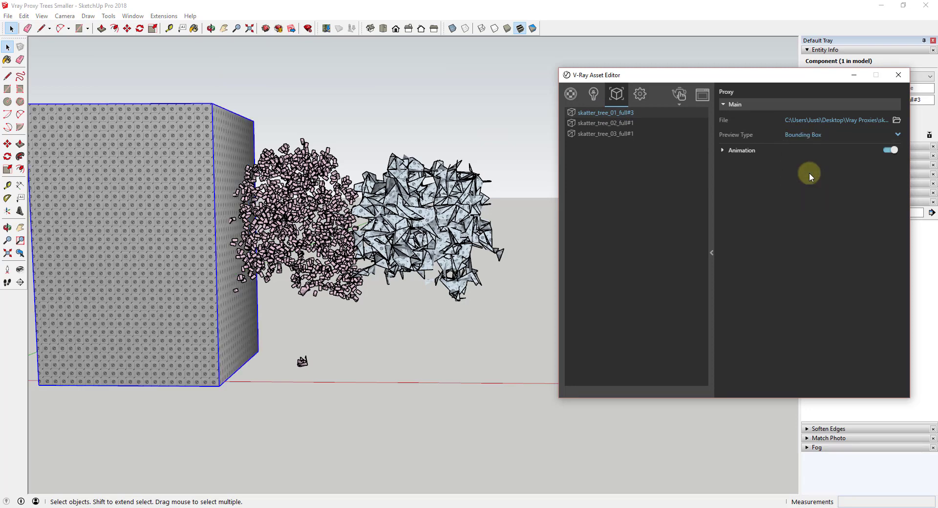
left_click(799, 137)
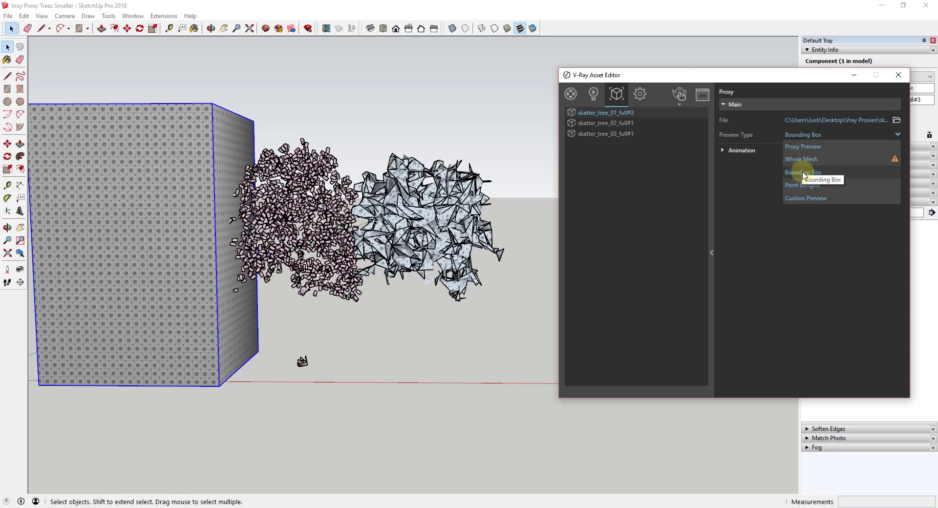
scroll(300, 187, "down", 3)
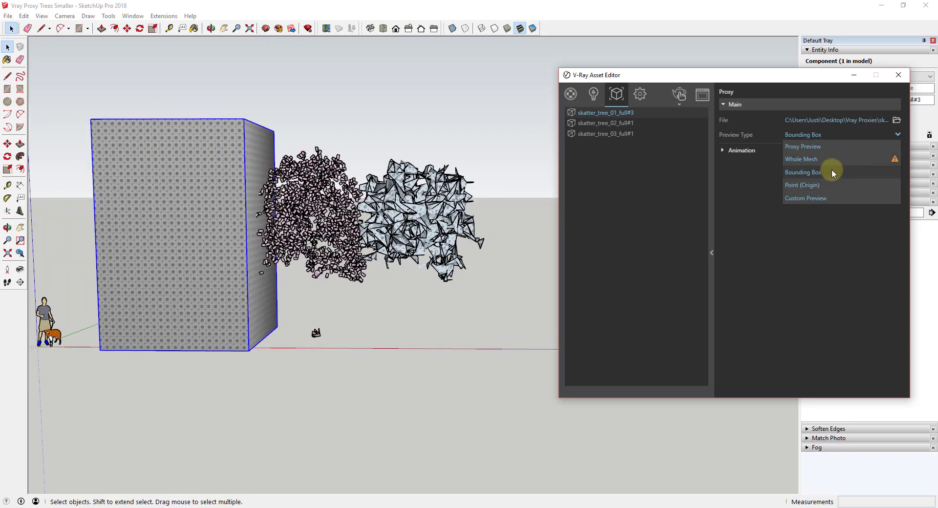
left_click(831, 171)
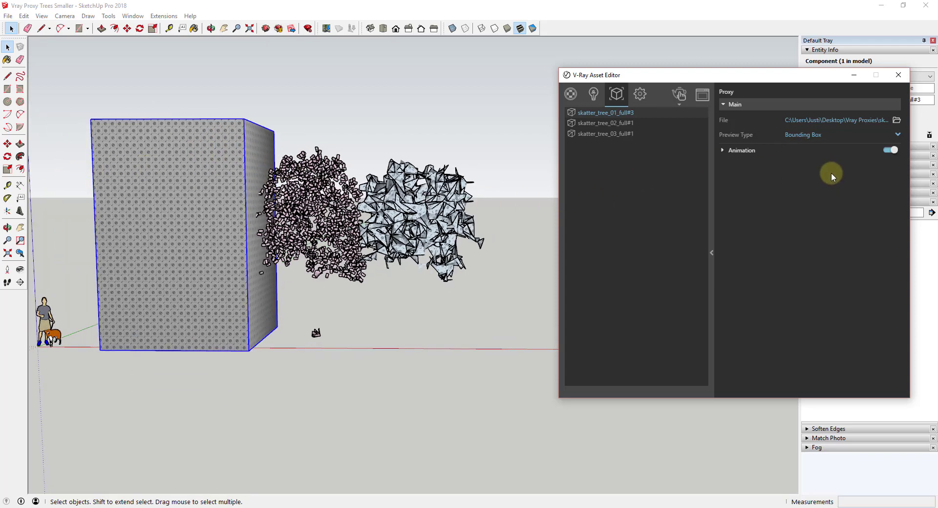
left_click(808, 140)
left_click(809, 148)
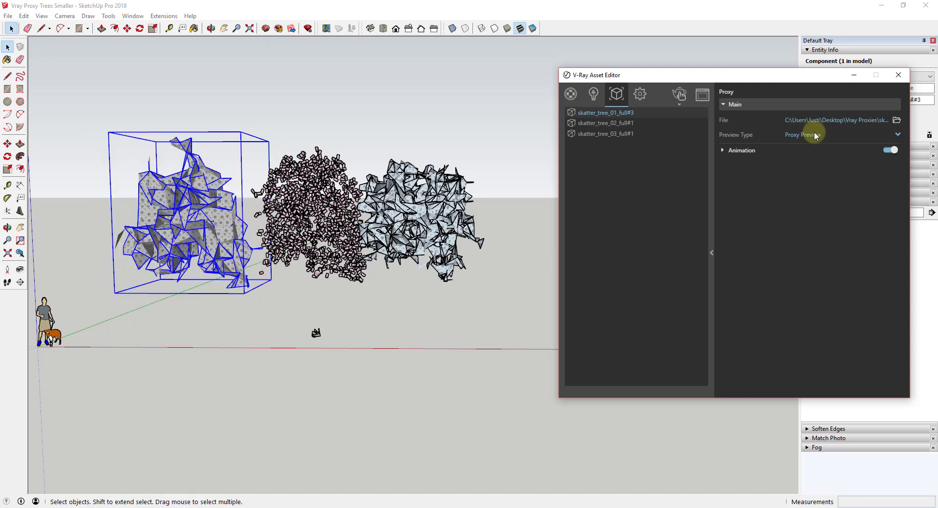
- Read the warning on the Whole Mesh option and set the skatter_tree_01_full#3 proxy's preview type to Whole Mesh
left_click(814, 134)
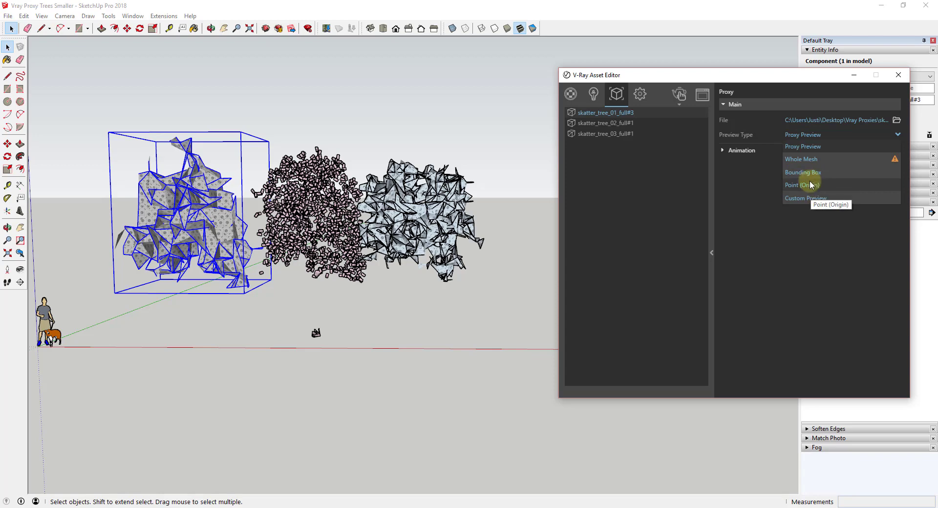
left_click(813, 238)
left_click(806, 136)
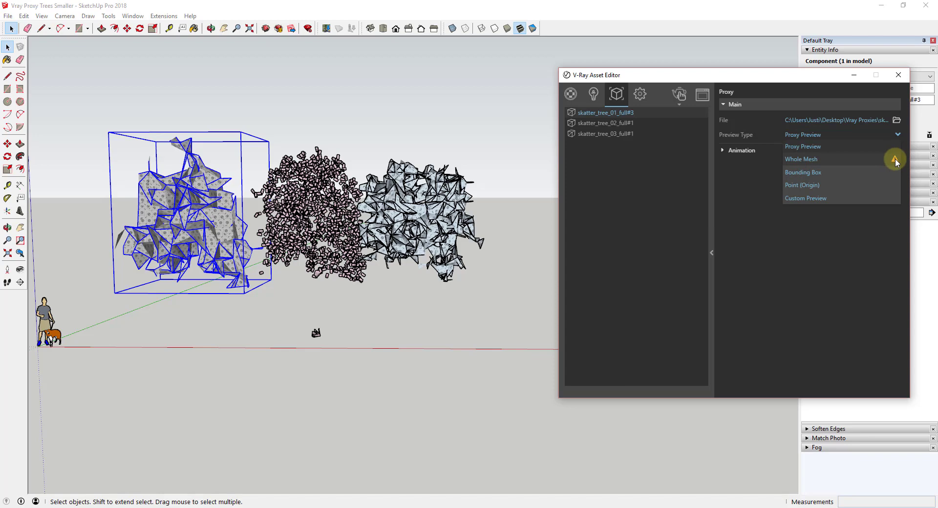
mouse_move(895, 161)
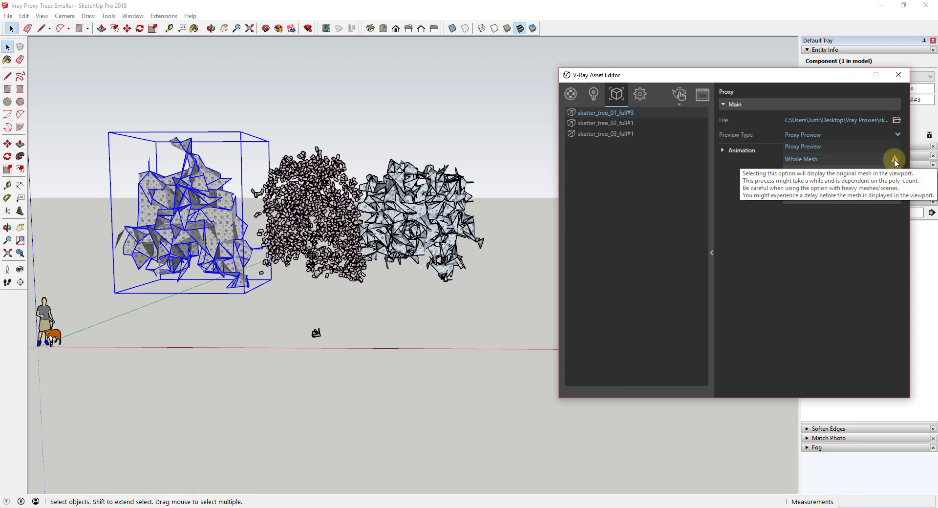
left_click(806, 159)
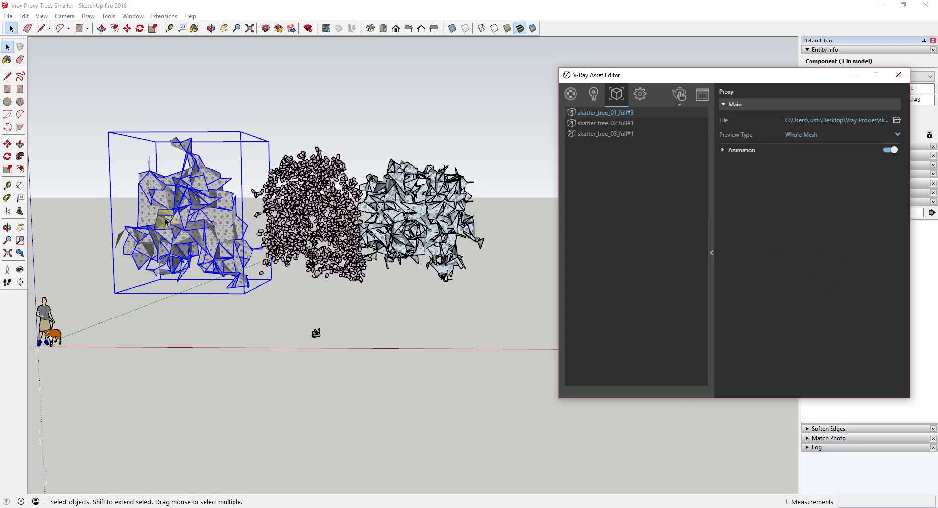
left_click(136, 216)
left_click(810, 135)
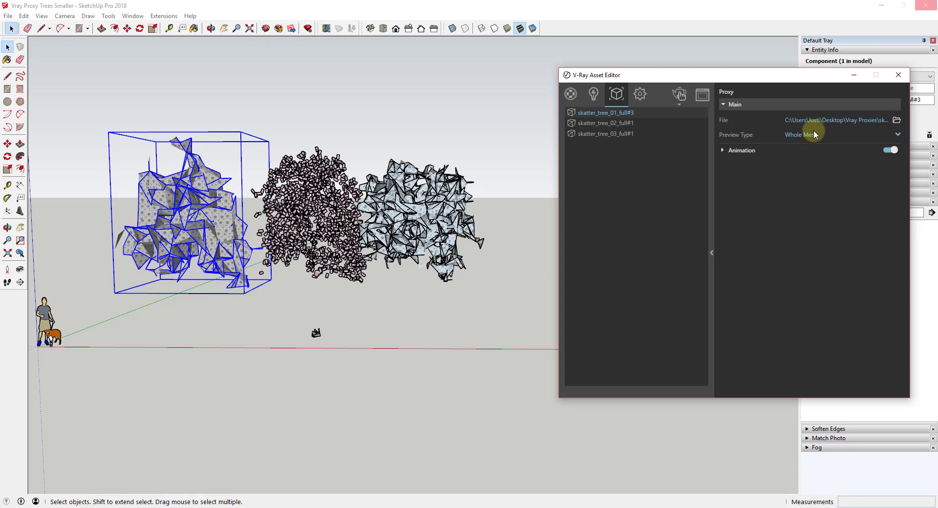
left_click(799, 147)
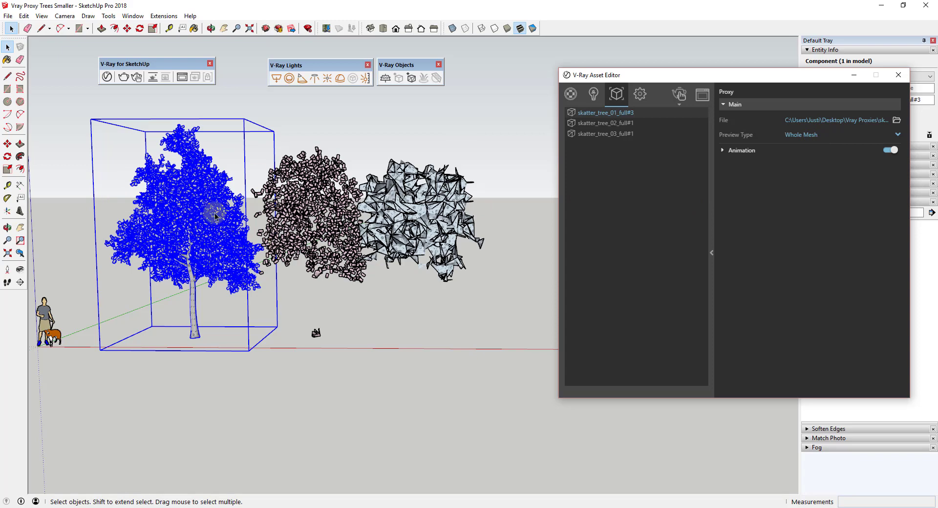
- Return the leftmost tree from Whole Mesh to Proxy Preview and switch its preview type to Bounding Box
left_click(811, 134)
left_click(814, 148)
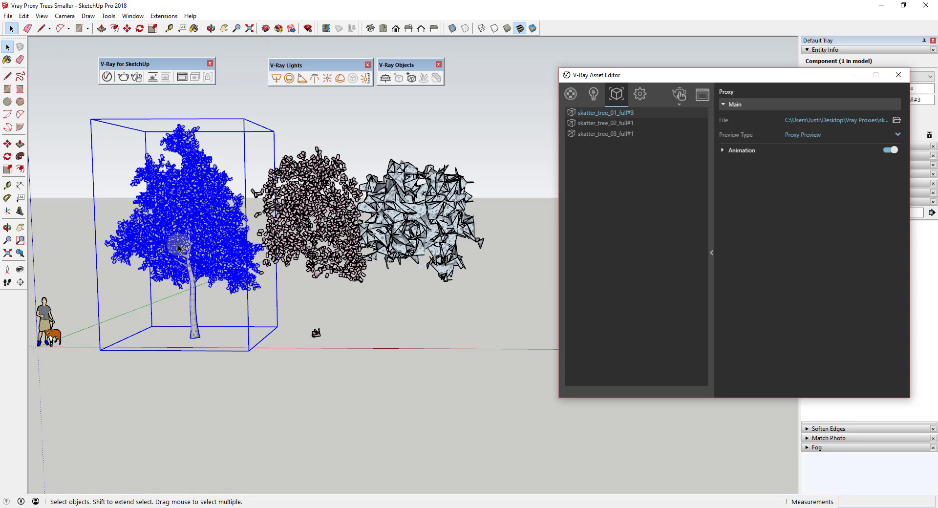
left_click(813, 135)
left_click(805, 173)
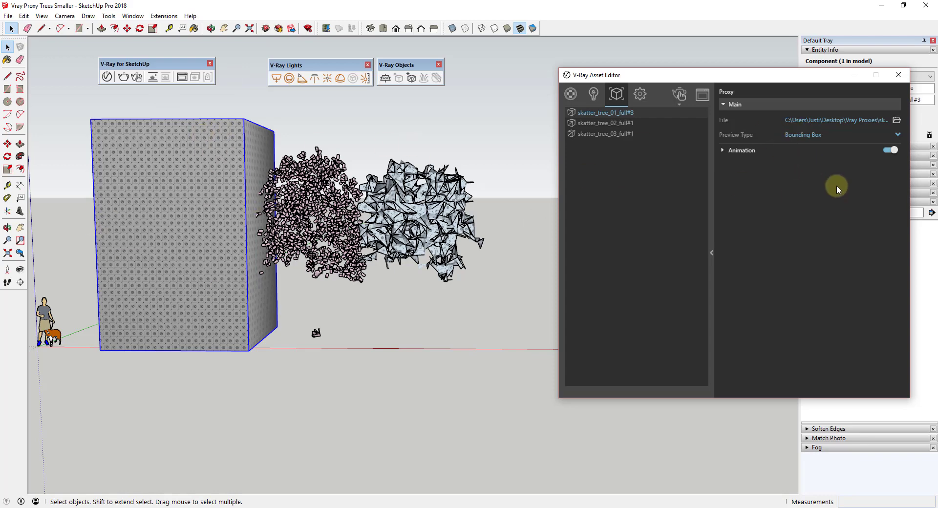
- Set the leftmost tree proxy's preview type to Point (Origin) and clear the selection
left_click(801, 135)
left_click(803, 186)
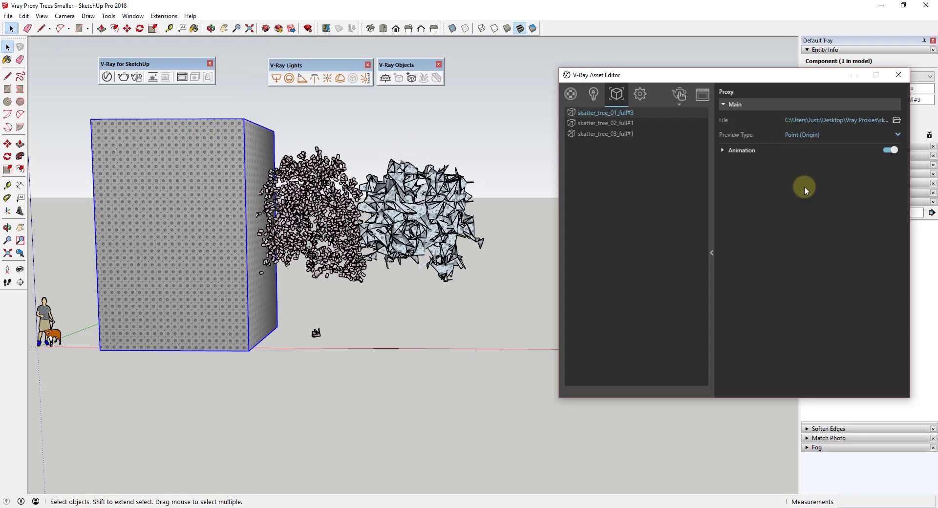
left_click(108, 177)
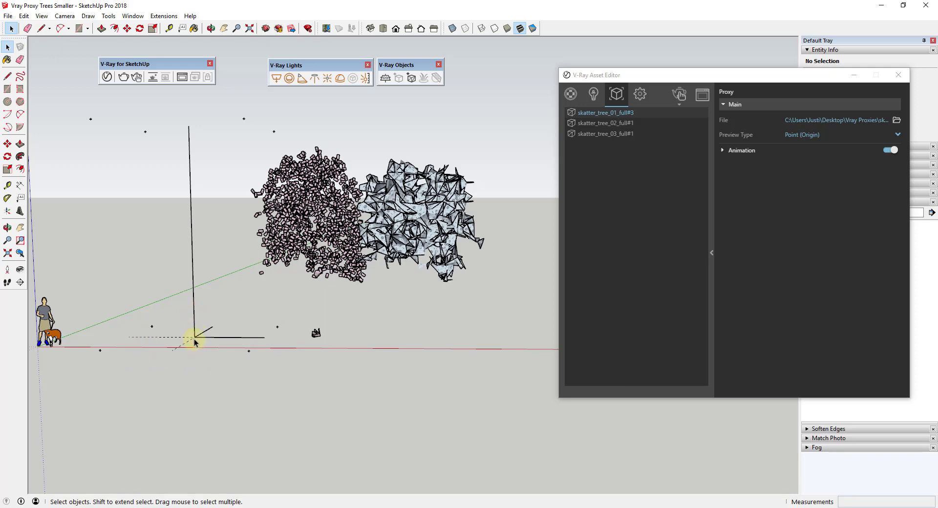
- Set the preview type of the skatter_tree_01_full#3 proxy to Custom Preview
left_click(813, 134)
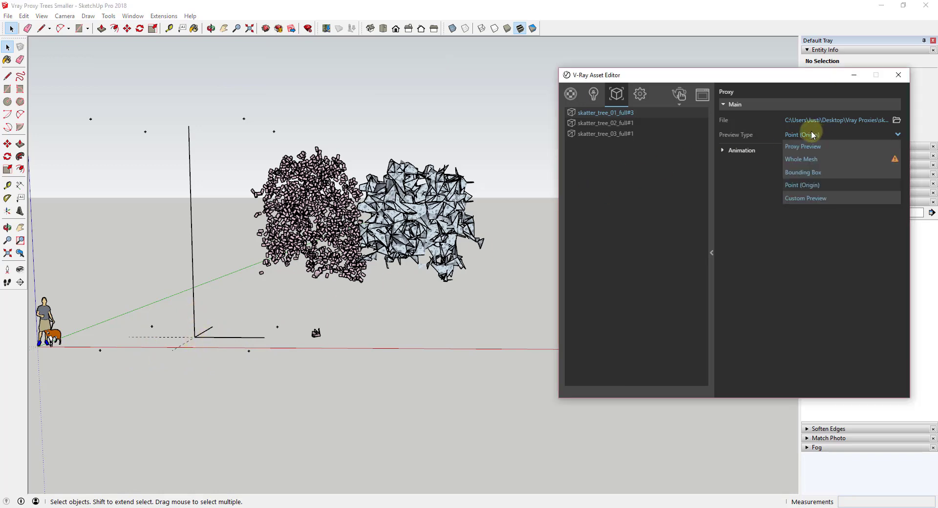
left_click(808, 198)
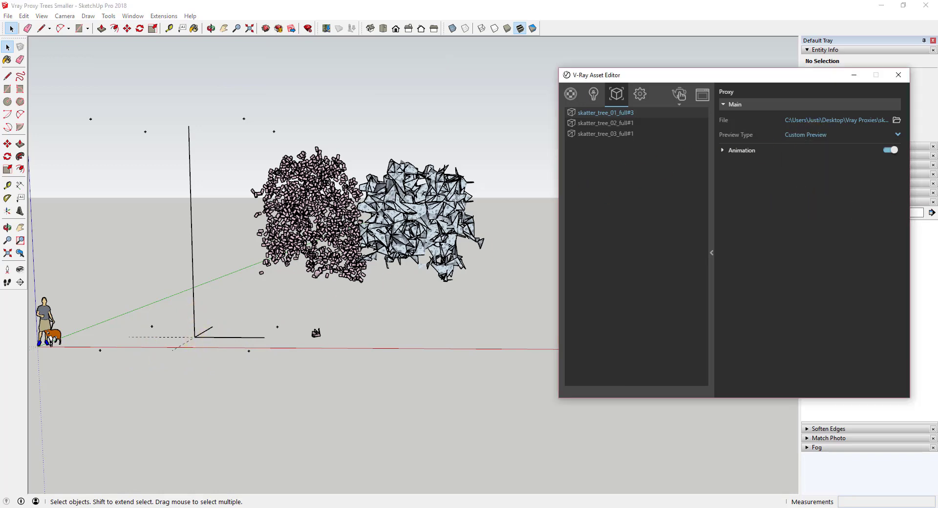